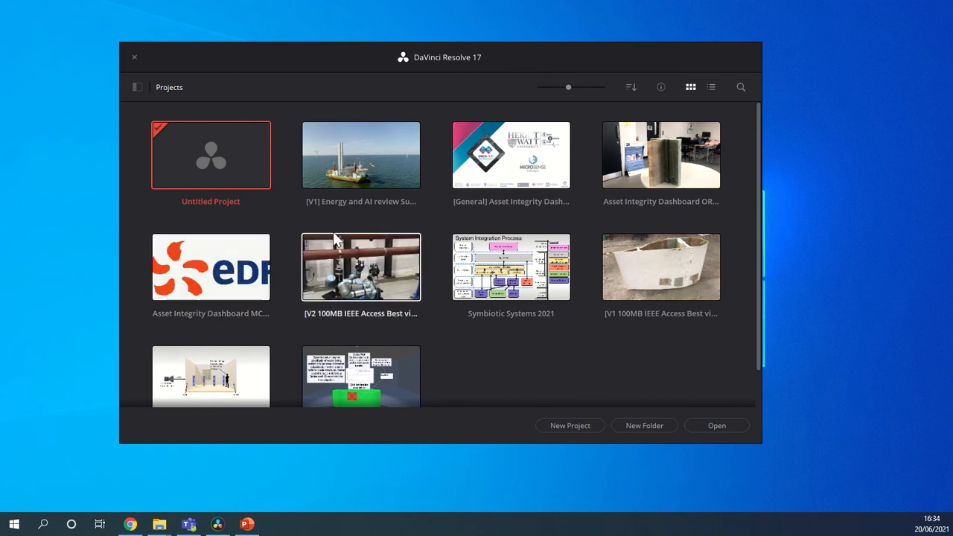
- Open the Untitled Project, narrow the Cut page's media pool, and look over the Media, Edit and Deliver pages
{"action": "double_click", "coordinate": [224, 157]}
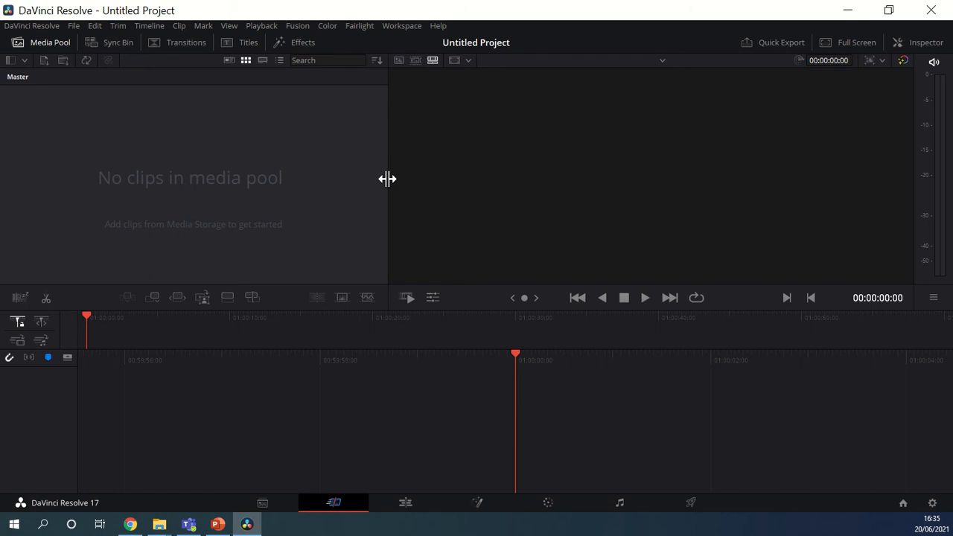
{"action": "left_click_drag", "start_coordinate": [388, 178], "coordinate": [246, 177]}
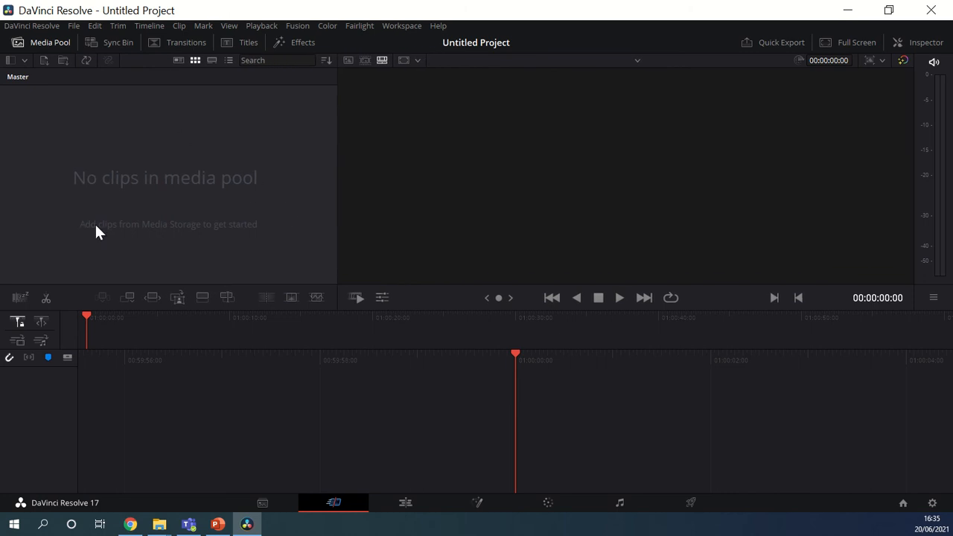
{"action": "left_click", "coordinate": [268, 506]}
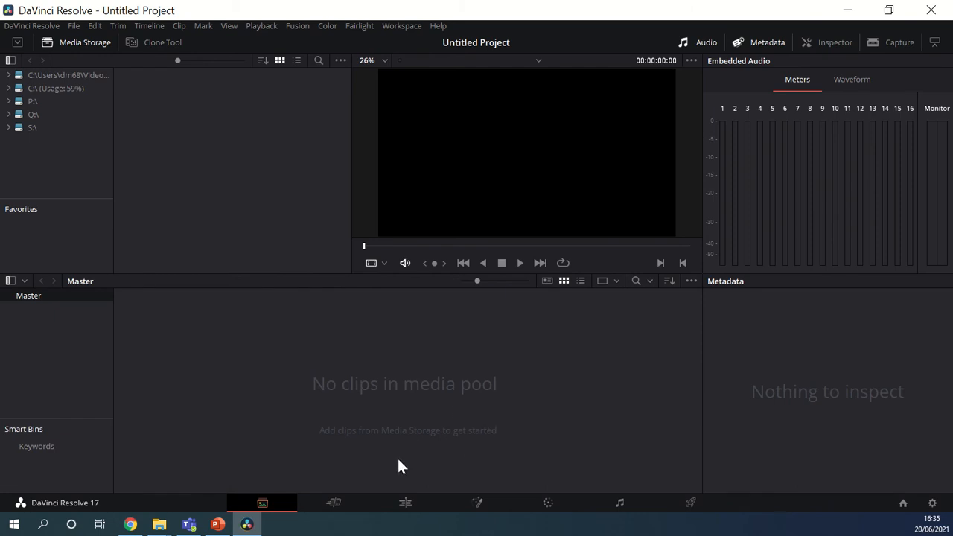
{"action": "left_click", "coordinate": [414, 504]}
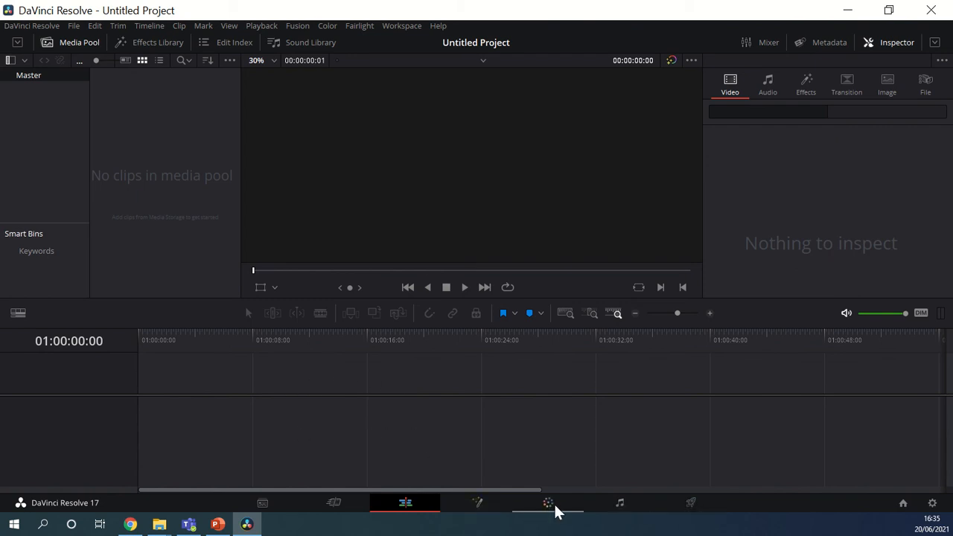
{"action": "left_click", "coordinate": [695, 510]}
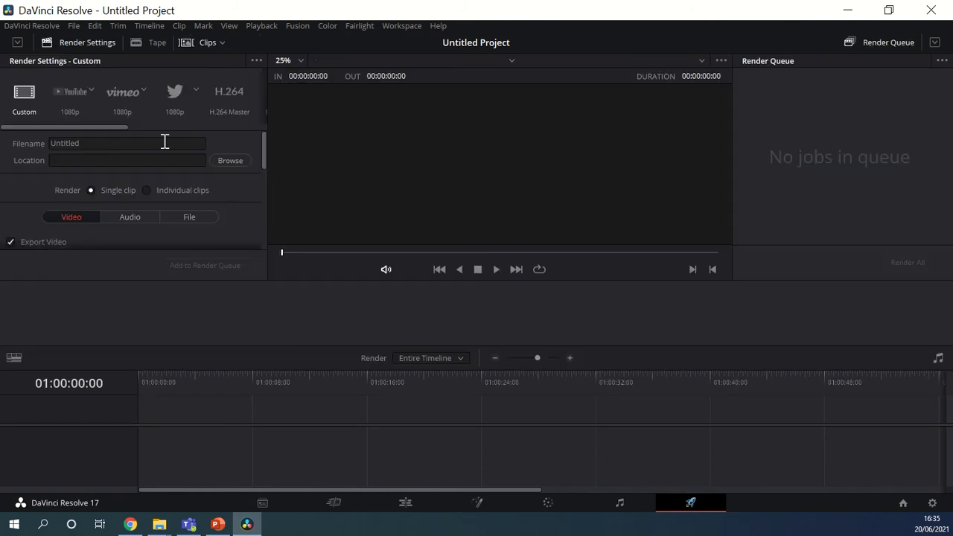
- On the Media page, import all seven clips from the Paid Video Footage folder without changing the project frame rate
{"action": "left_click", "coordinate": [282, 509]}
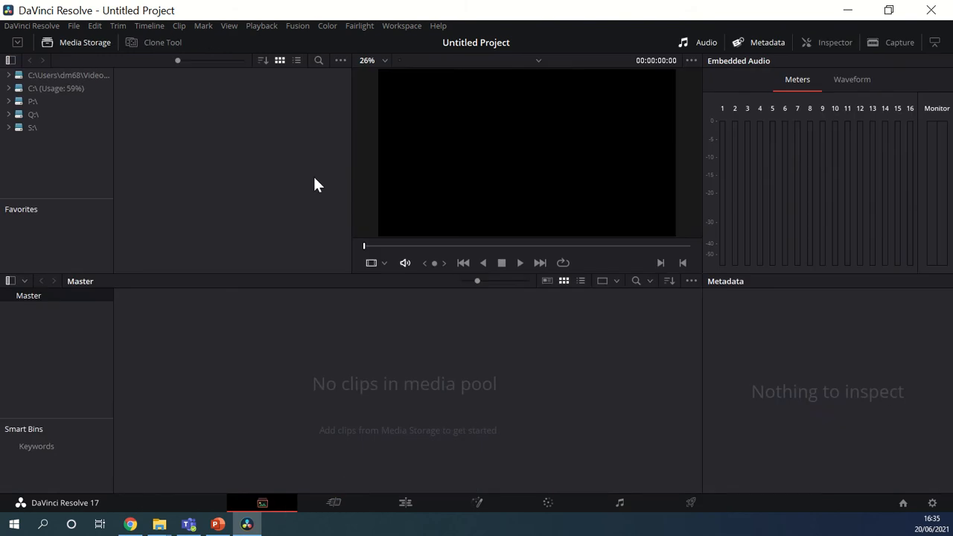
{"action": "left_click", "coordinate": [74, 26]}
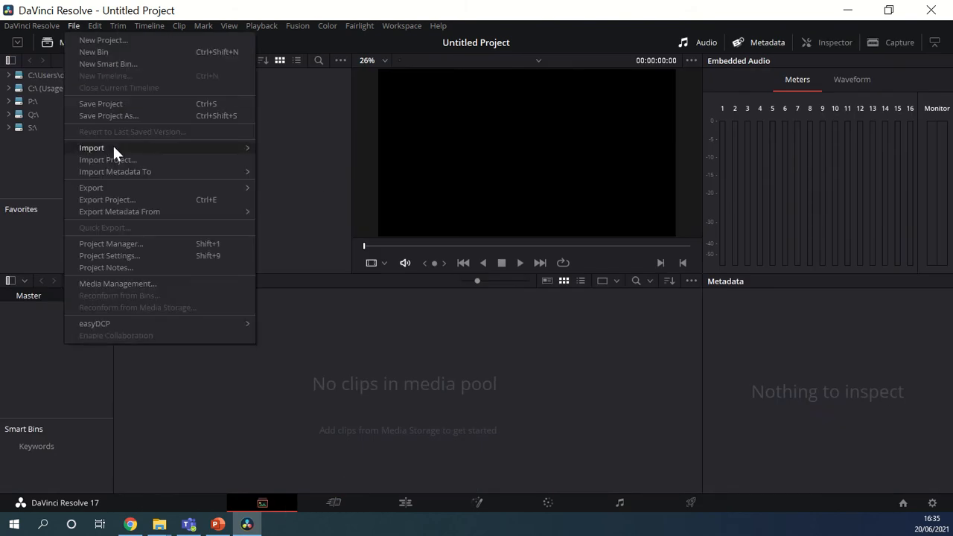
{"action": "mouse_move", "coordinate": [112, 147]}
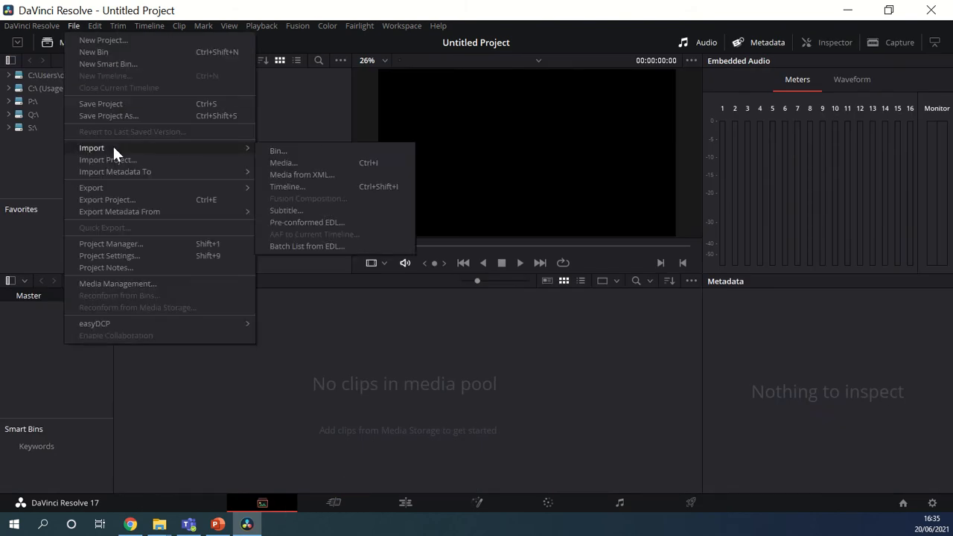
{"action": "left_click", "coordinate": [304, 163]}
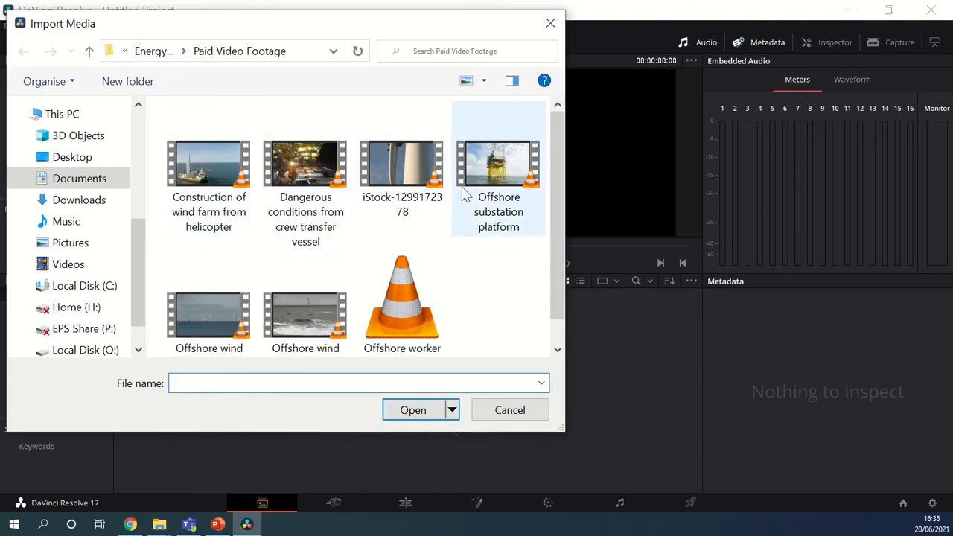
{"action": "left_click", "coordinate": [231, 179]}
{"action": "left_click", "coordinate": [400, 331], "text": "shift"}
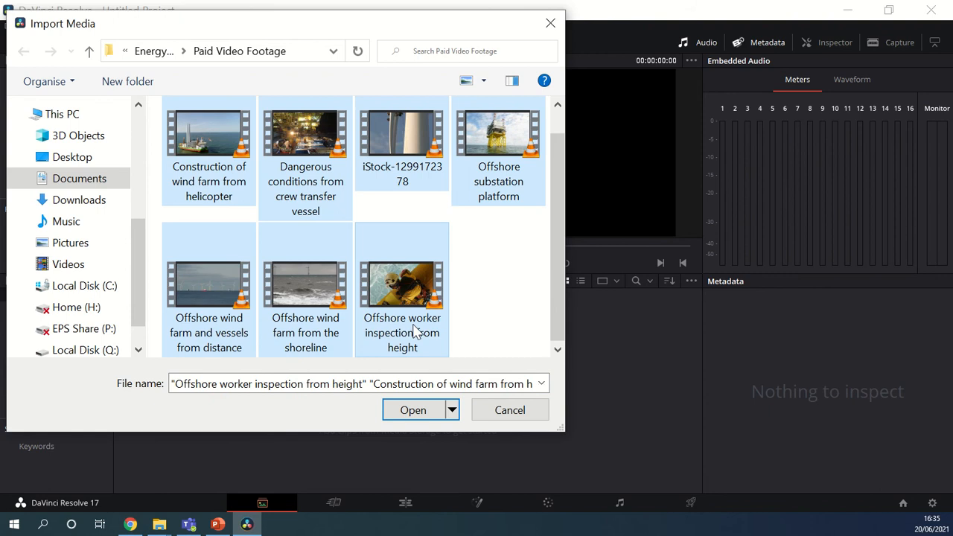
{"action": "left_click", "coordinate": [211, 162]}
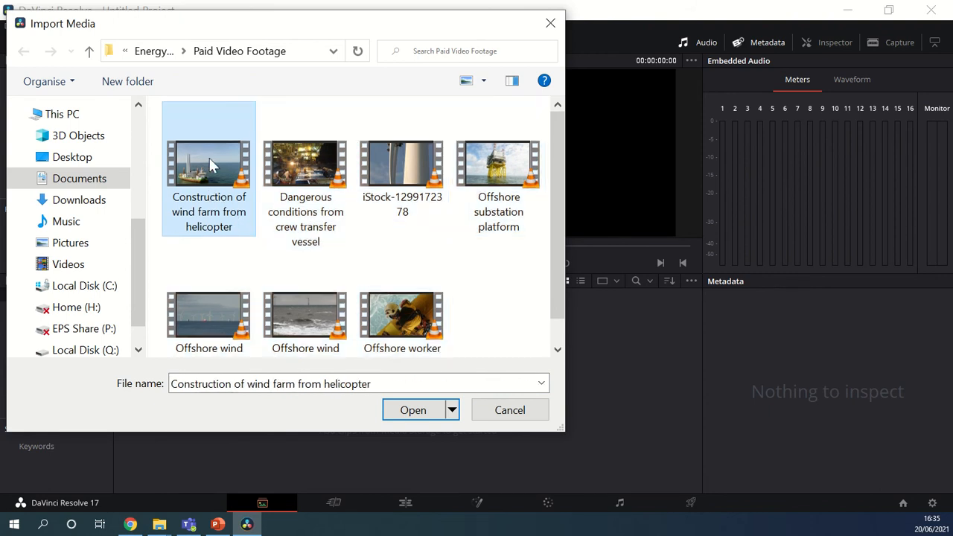
{"action": "left_click", "coordinate": [405, 328], "text": "shift"}
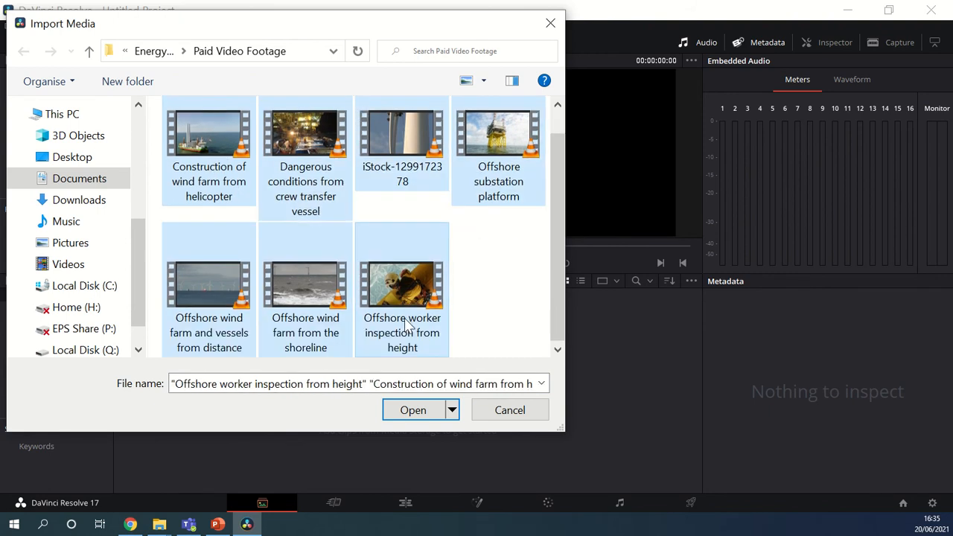
{"action": "left_click", "coordinate": [413, 410]}
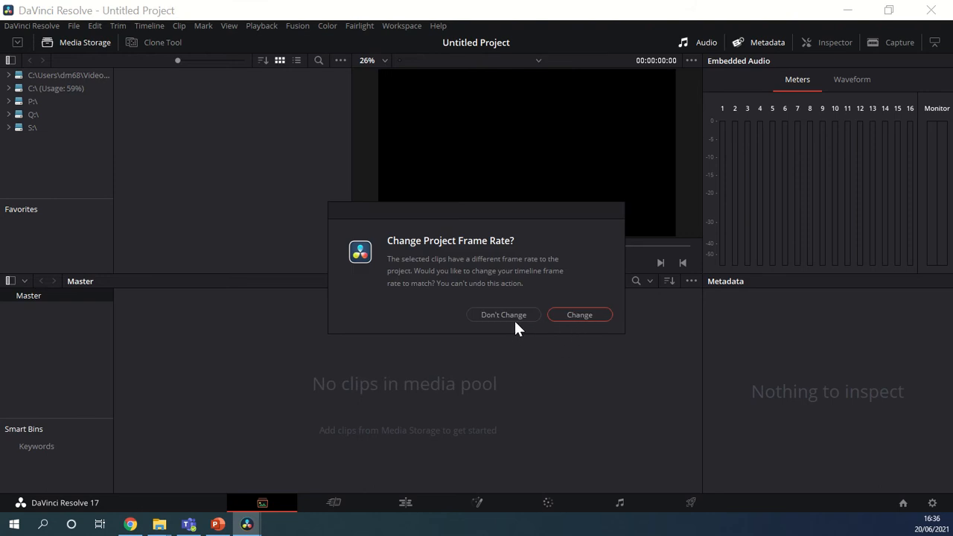
{"action": "left_click", "coordinate": [520, 313]}
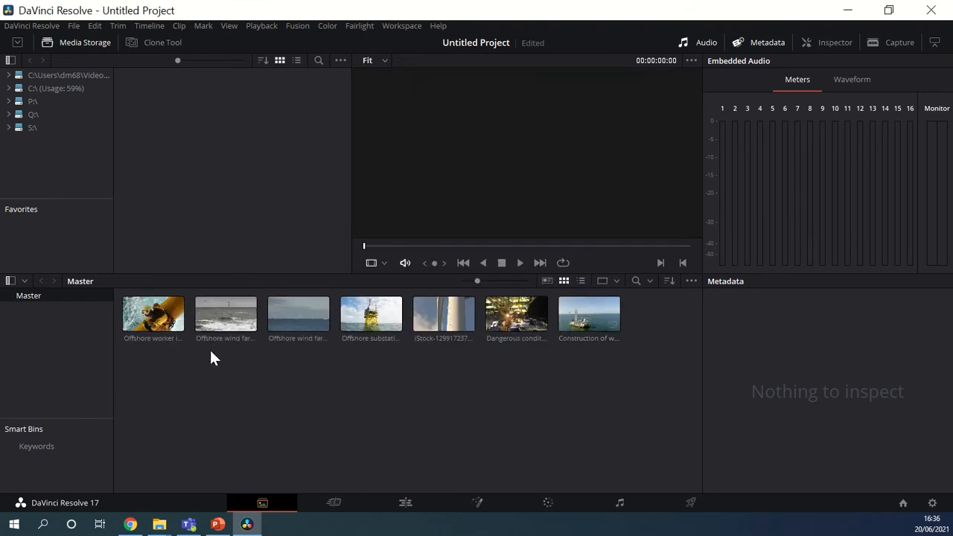
- Preview the Offshore worker inspection from height clip by scrubbing to about 00:00:07:05
{"action": "left_click", "coordinate": [153, 315]}
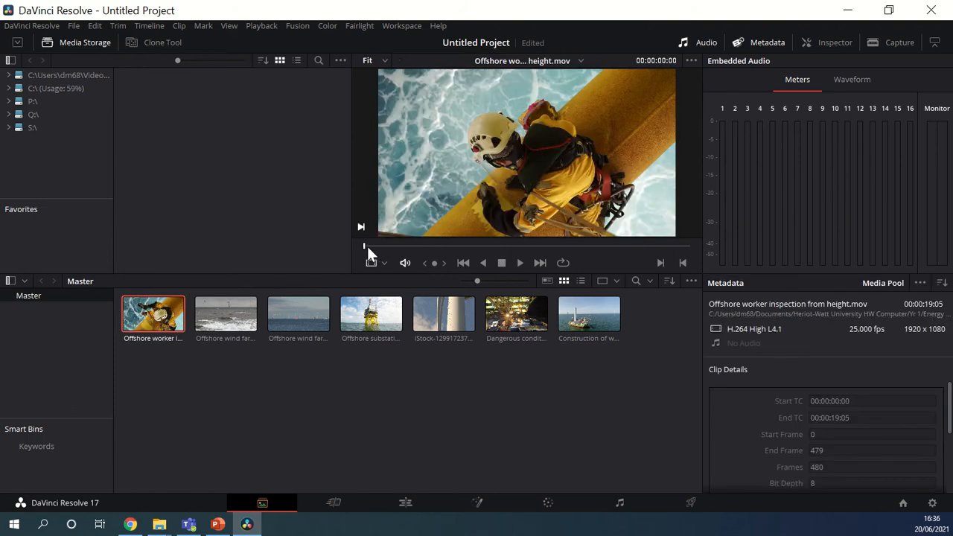
{"action": "left_click_drag", "start_coordinate": [363, 246], "coordinate": [487, 245]}
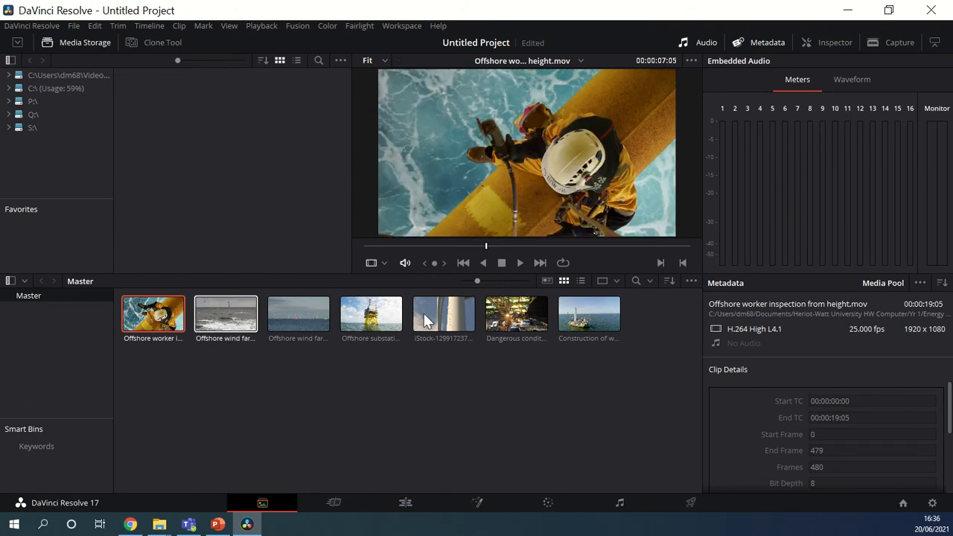
- On the Edit page, place the Offshore worker inspection from height clip on Video 1 at the very start of a new timeline
{"action": "left_click", "coordinate": [409, 504]}
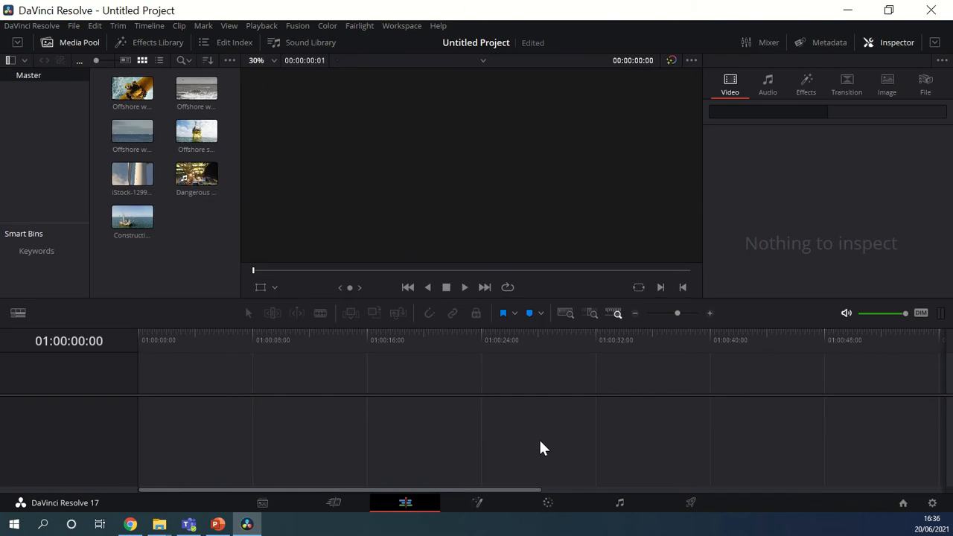
{"action": "left_click", "coordinate": [128, 89]}
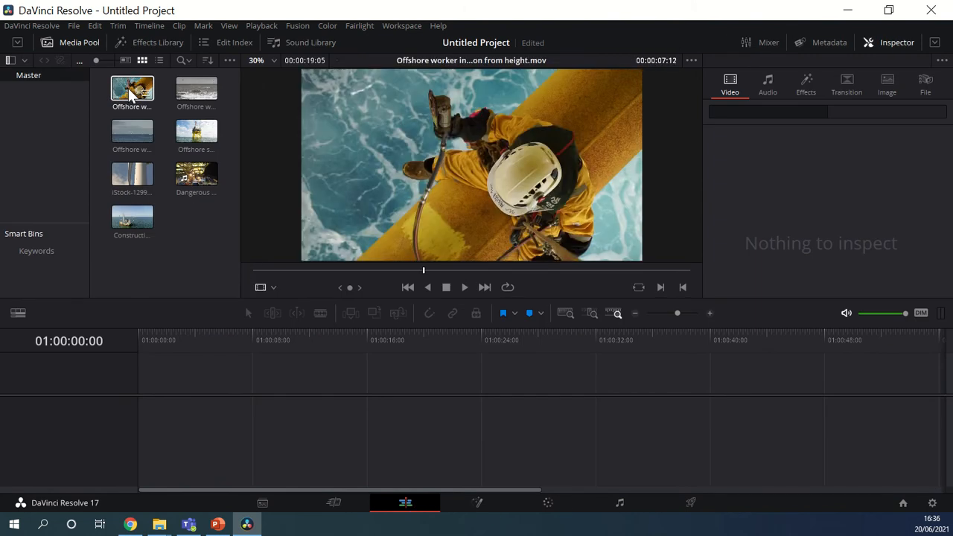
{"action": "left_click_drag", "start_coordinate": [128, 88], "coordinate": [159, 403]}
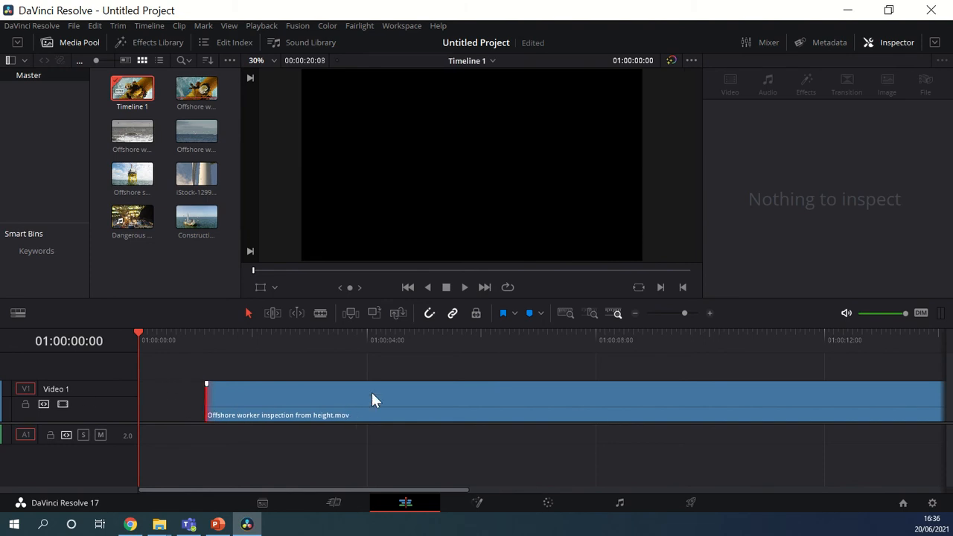
{"action": "left_click_drag", "start_coordinate": [372, 400], "coordinate": [311, 421]}
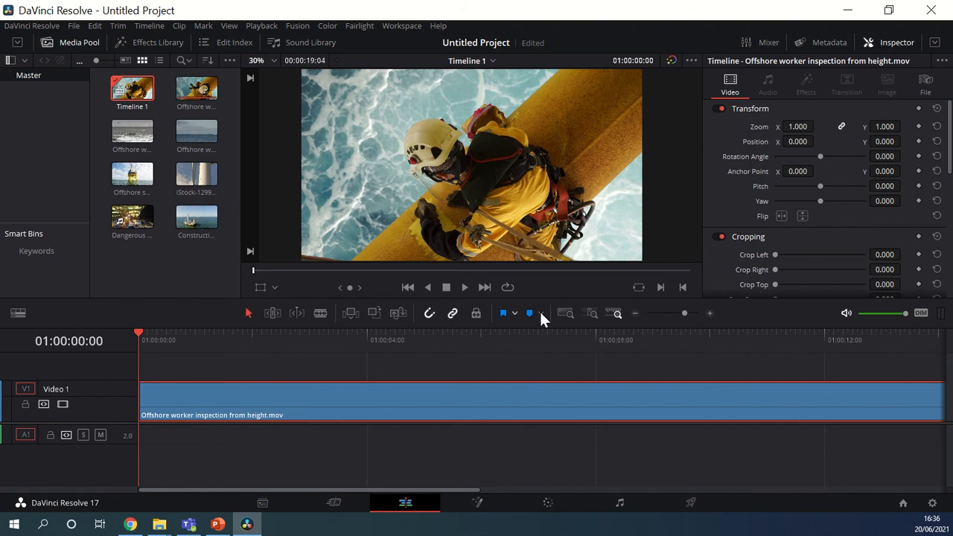
{"action": "left_click", "coordinate": [635, 314]}
{"action": "left_click", "coordinate": [635, 313]}
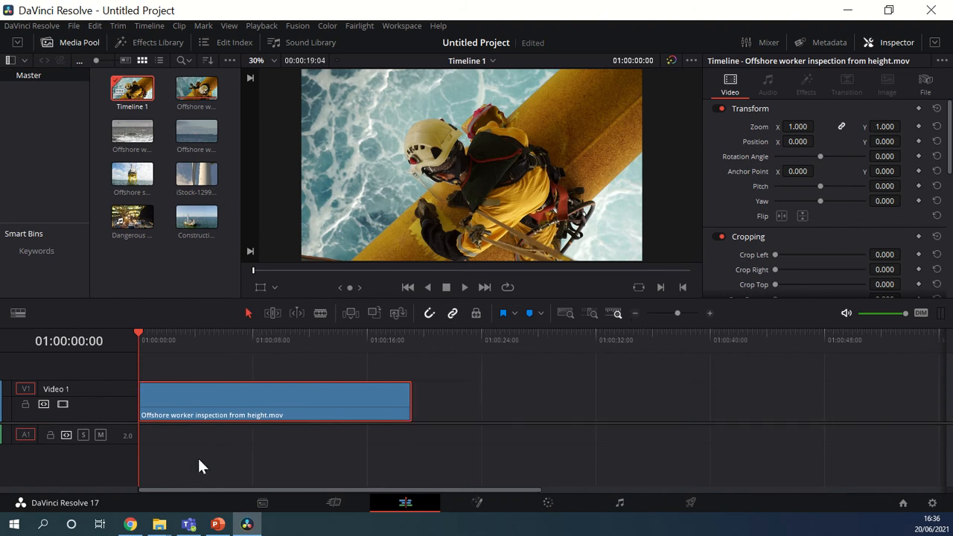
{"action": "left_click", "coordinate": [219, 438]}
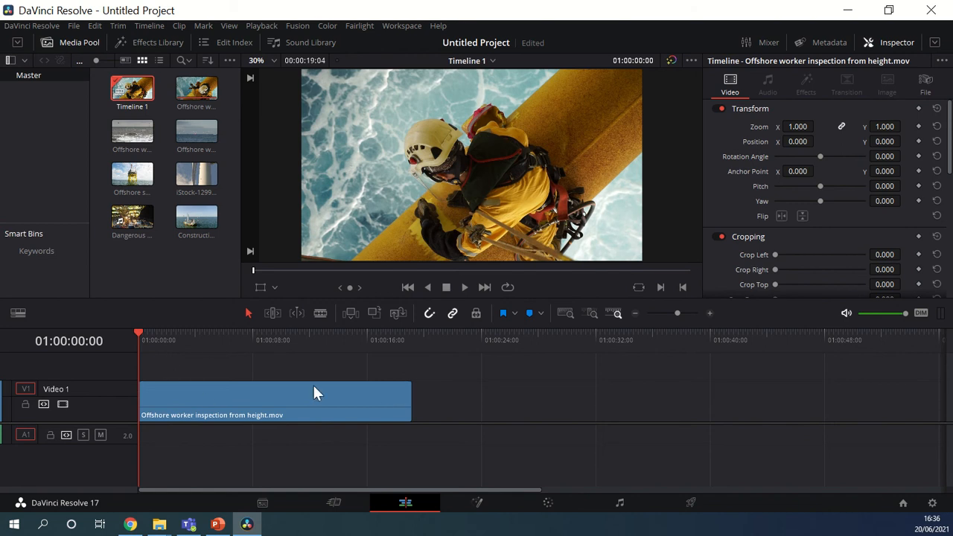
- Try trimming the start of the offshore worker clip to about 01:00:02:17 and extend it back to the timeline start
{"action": "left_click", "coordinate": [352, 336]}
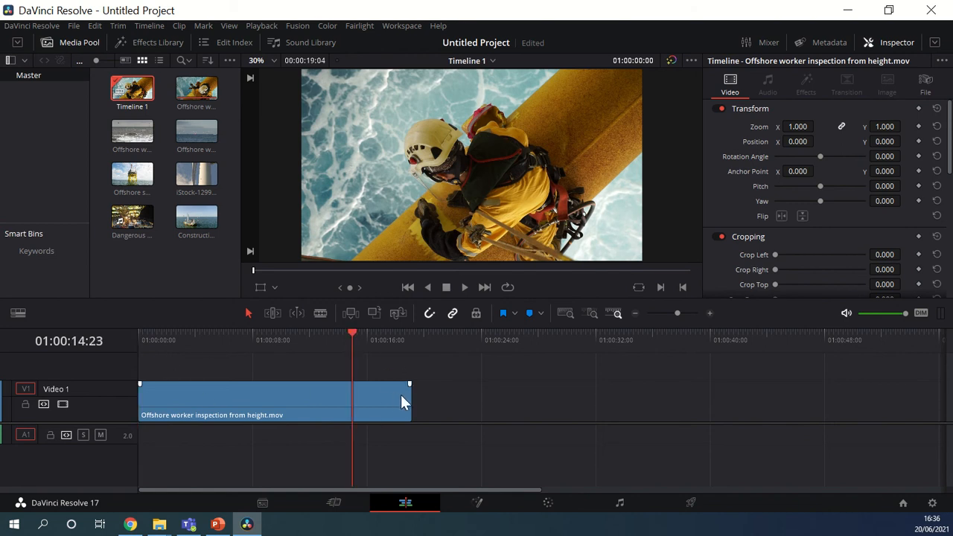
{"action": "mouse_move", "coordinate": [409, 395]}
{"action": "left_mouse_down"}
{"action": "mouse_move", "coordinate": [372, 395]}
{"action": "mouse_move", "coordinate": [414, 403]}
{"action": "left_mouse_up"}
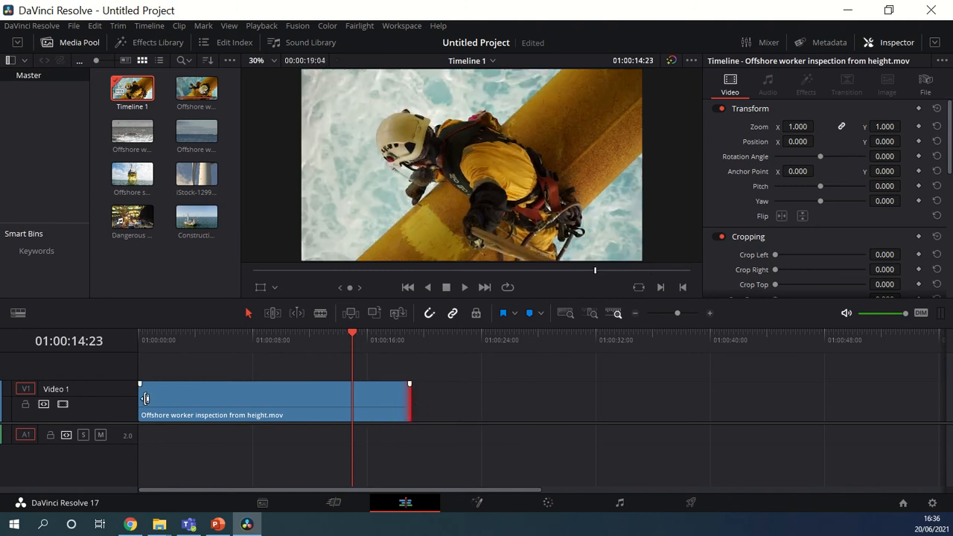
{"action": "left_click_drag", "start_coordinate": [142, 397], "coordinate": [184, 400]}
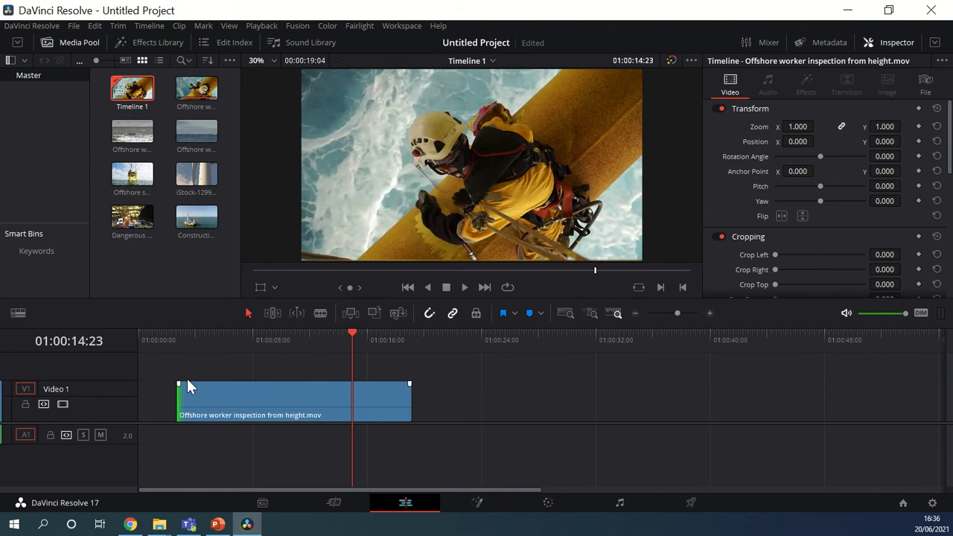
{"action": "left_click", "coordinate": [167, 342]}
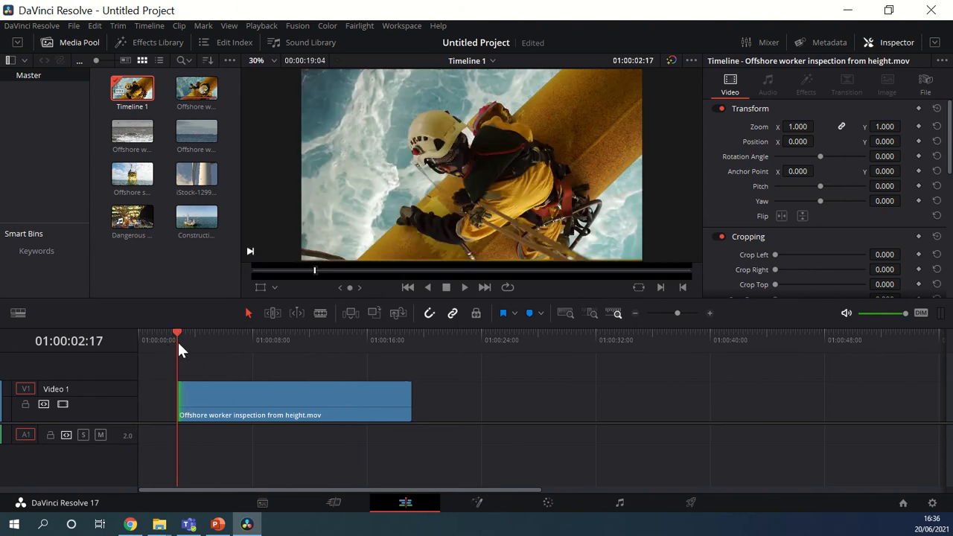
{"action": "left_click", "coordinate": [216, 335]}
{"action": "left_click_drag", "start_coordinate": [178, 392], "coordinate": [140, 393]}
- Add the Dangerous conditions from crew transfer vessel clip directly after the offshore worker clip on the timeline
{"action": "left_click", "coordinate": [131, 144]}
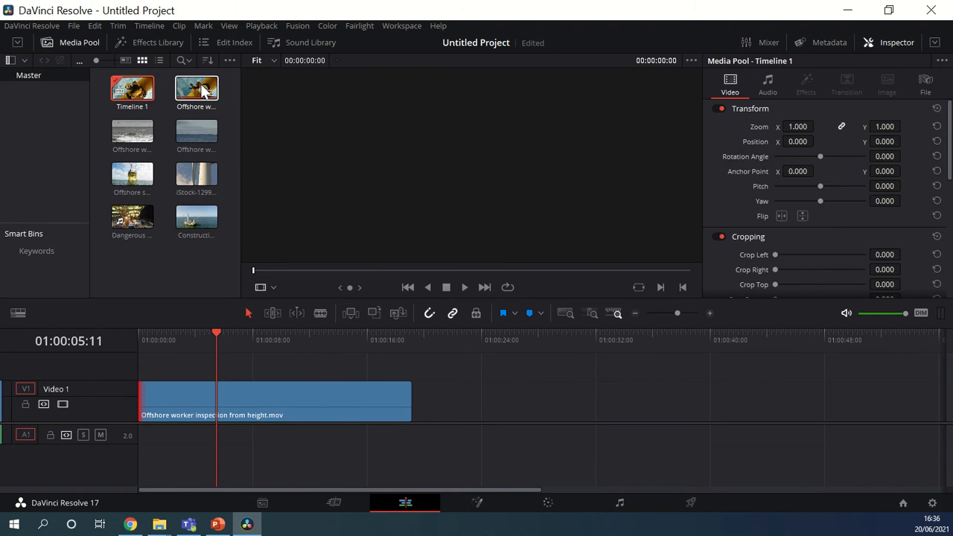
{"action": "left_click", "coordinate": [189, 145]}
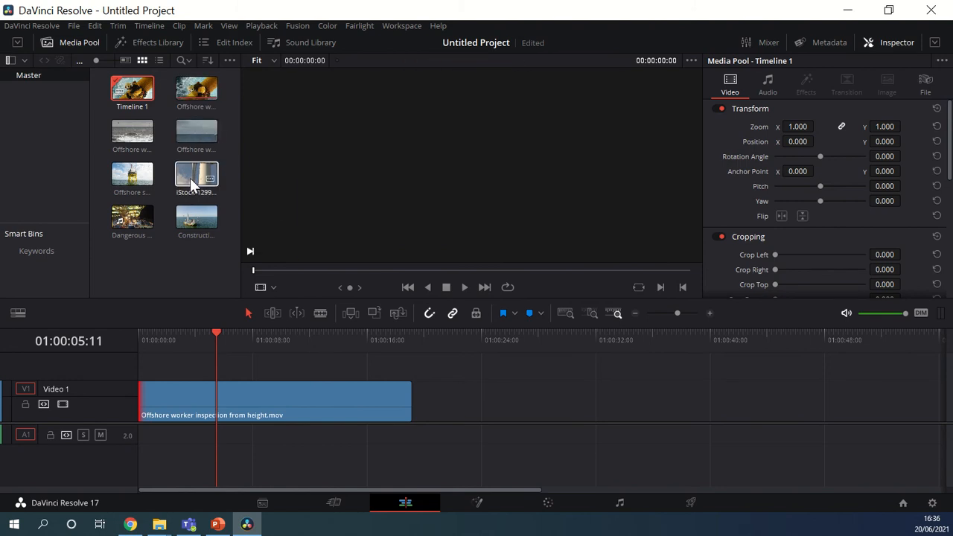
{"action": "left_click", "coordinate": [131, 217]}
{"action": "left_click_drag", "start_coordinate": [148, 222], "coordinate": [418, 392]}
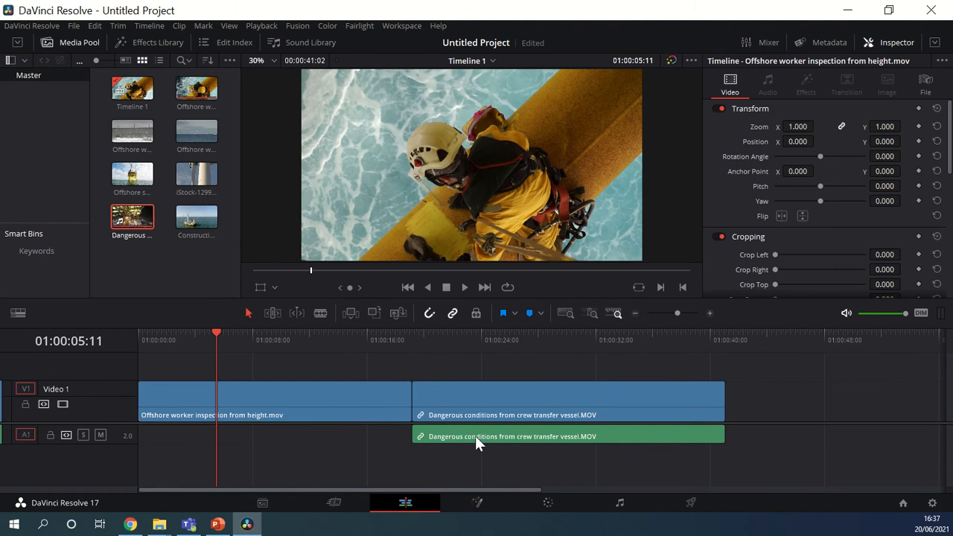
- Play the timeline across the cut between the two clips and stop at about 01:00:25:03
{"action": "left_click", "coordinate": [397, 333]}
{"action": "left_click", "coordinate": [462, 288]}
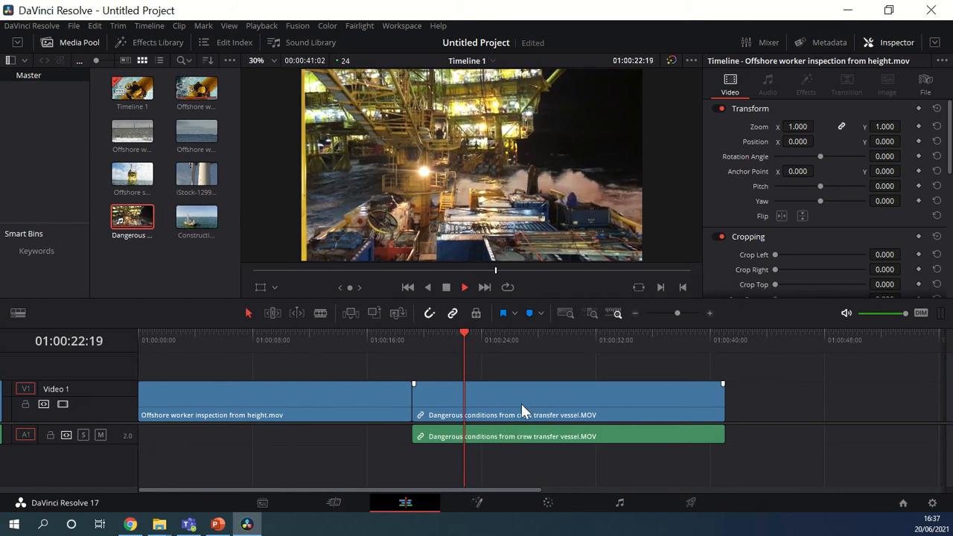
{"action": "left_click", "coordinate": [445, 289]}
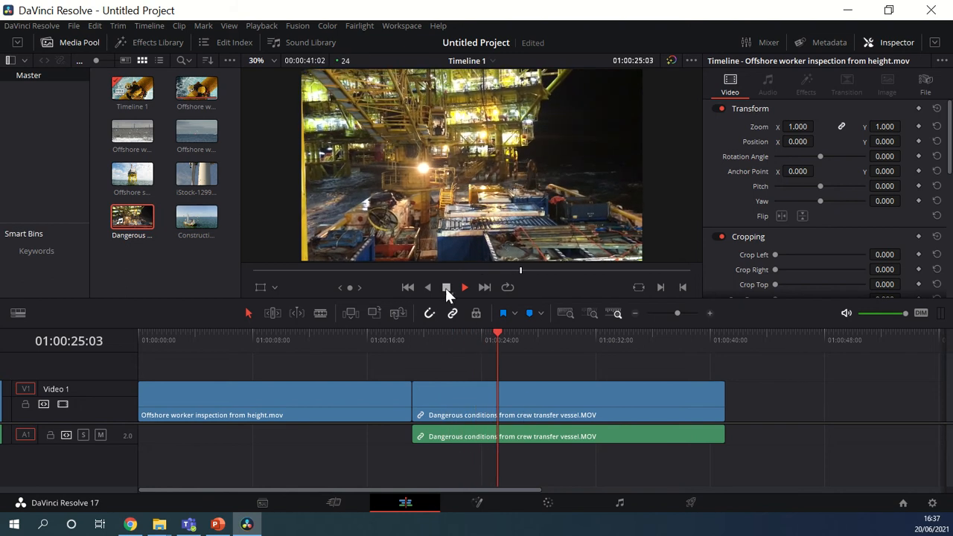
- Unlink the audio and video of the Dangerous conditions from crew transfer vessel clip and select only its audio
{"action": "left_click", "coordinate": [601, 437]}
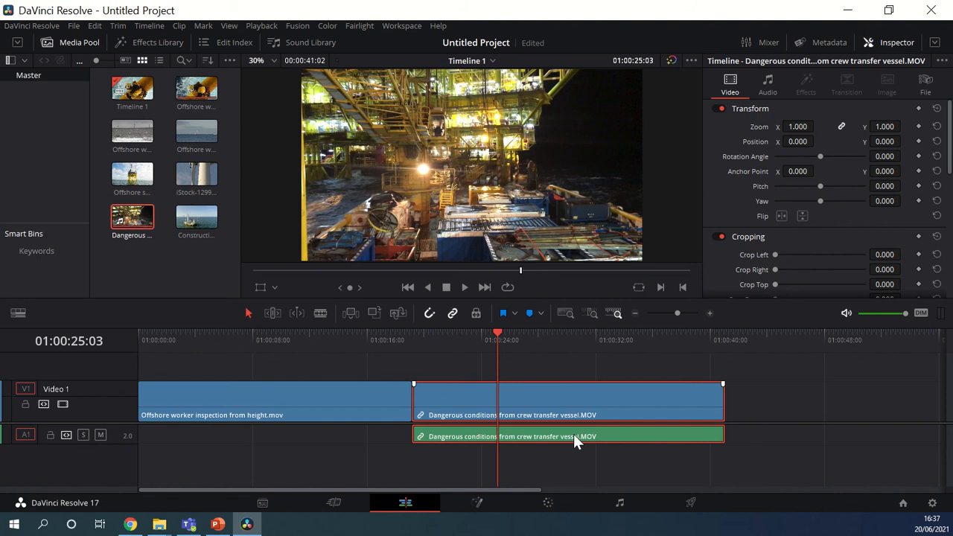
{"action": "right_click", "coordinate": [574, 435]}
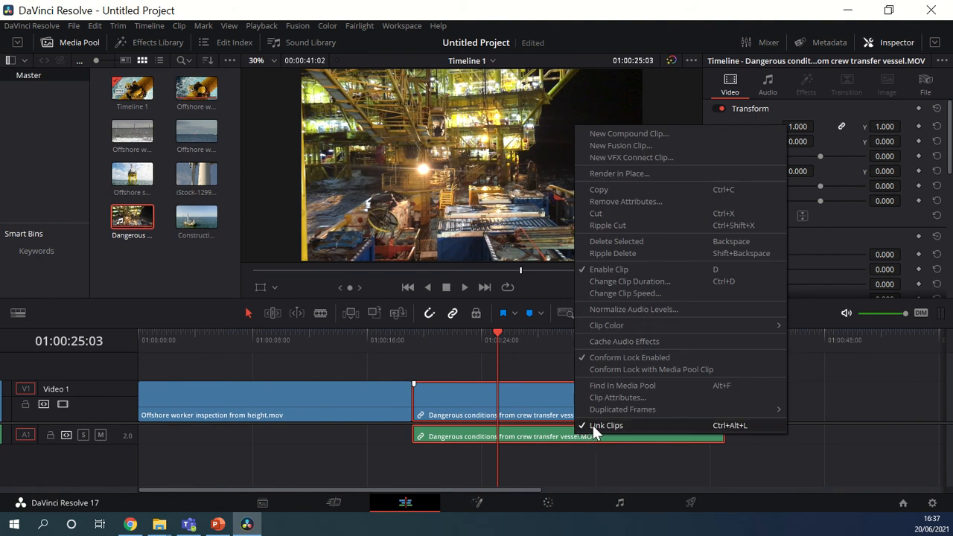
{"action": "left_click", "coordinate": [606, 425]}
{"action": "left_click", "coordinate": [601, 456]}
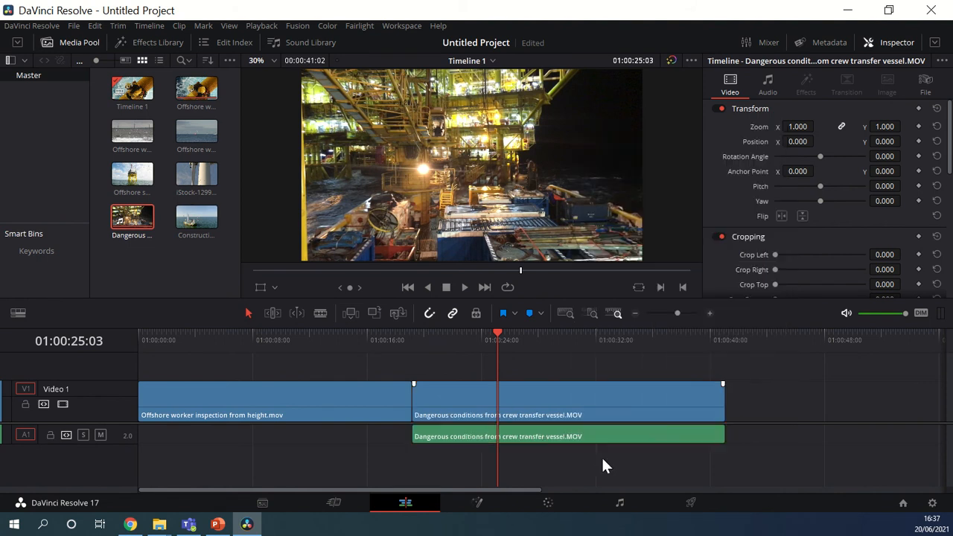
{"action": "left_click", "coordinate": [584, 436]}
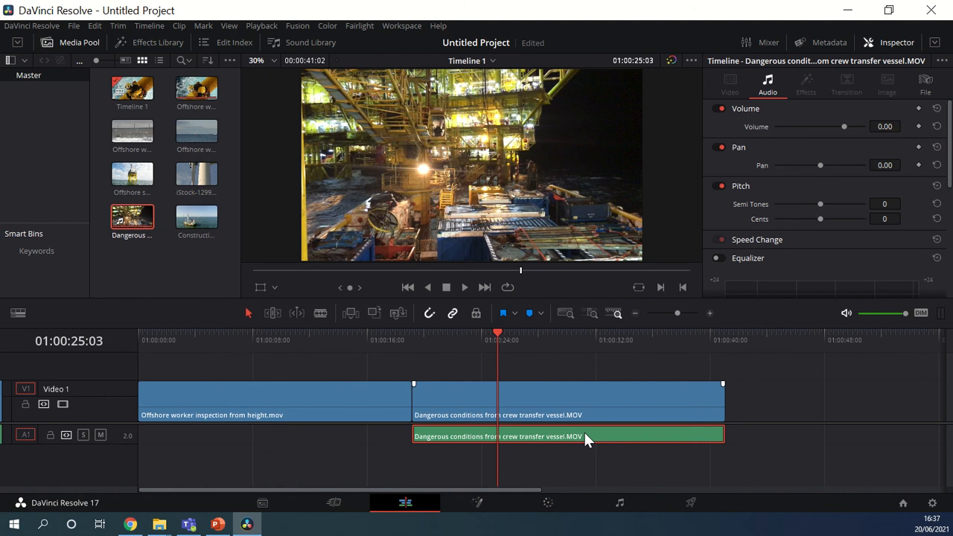
- Delete the selected audio of the Dangerous conditions clip and play the timeline across the cut, stopping at about 01:00:21:02
{"action": "key", "text": "Delete"}
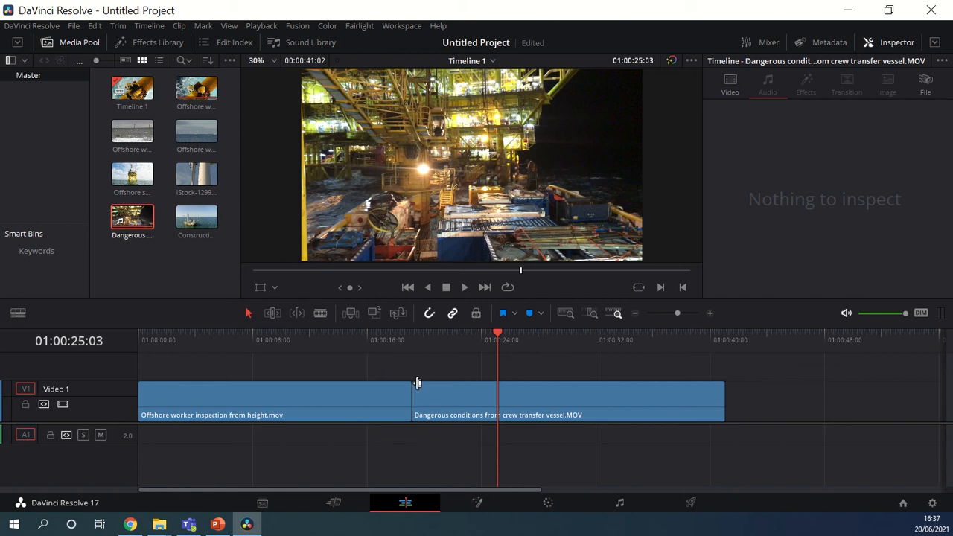
{"action": "key", "text": "Home"}
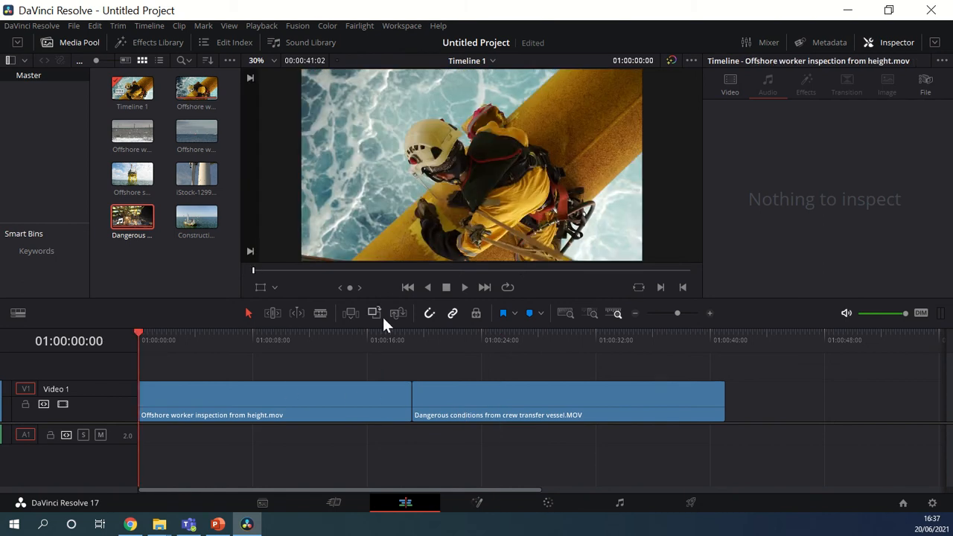
{"action": "left_click", "coordinate": [465, 288]}
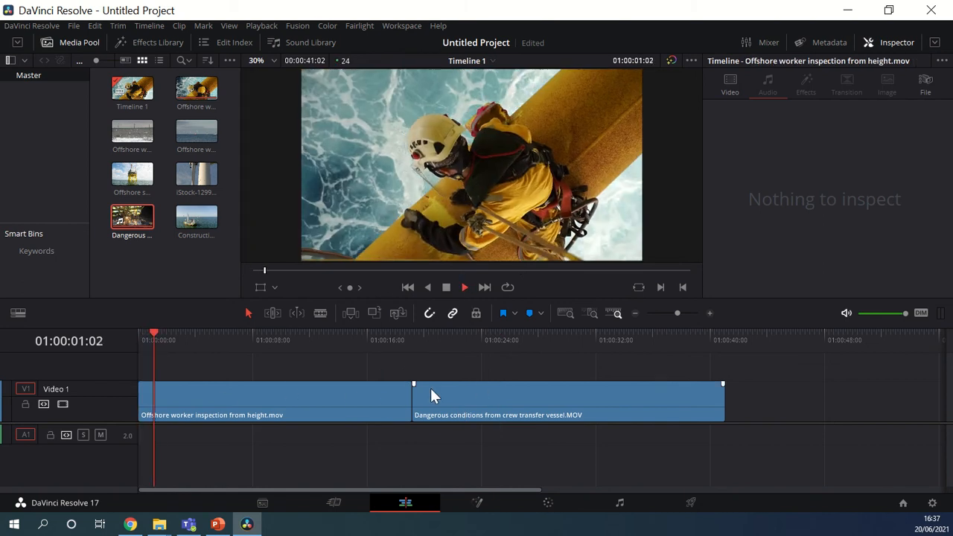
{"action": "left_click", "coordinate": [369, 340]}
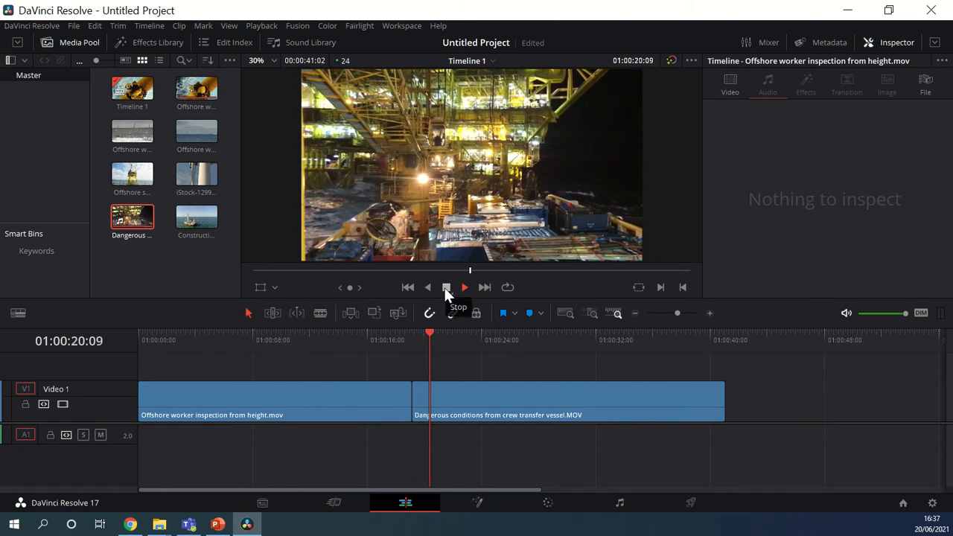
{"action": "left_click", "coordinate": [445, 287]}
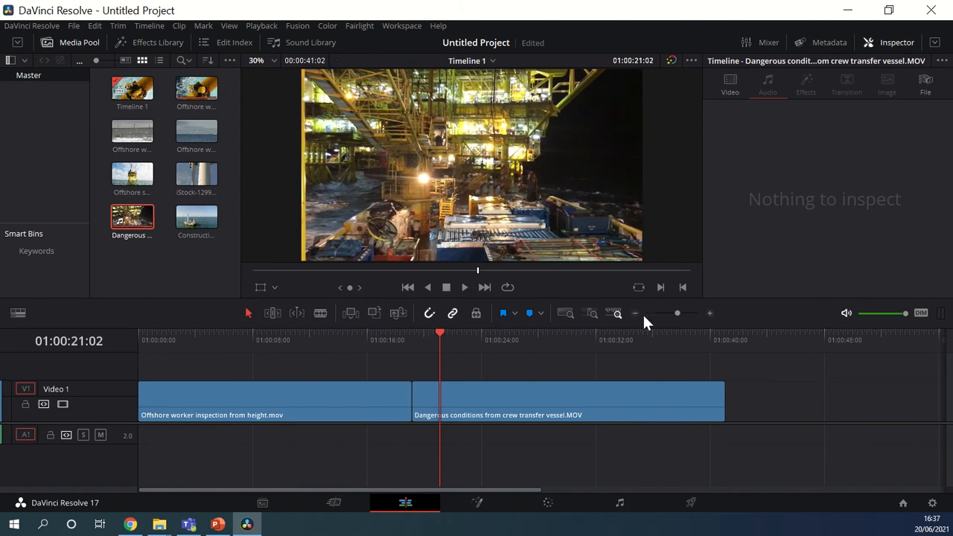
- Add the Construction of wind farm from helicopter clip directly after the Dangerous conditions clip on Video 1
{"action": "left_click", "coordinate": [636, 313]}
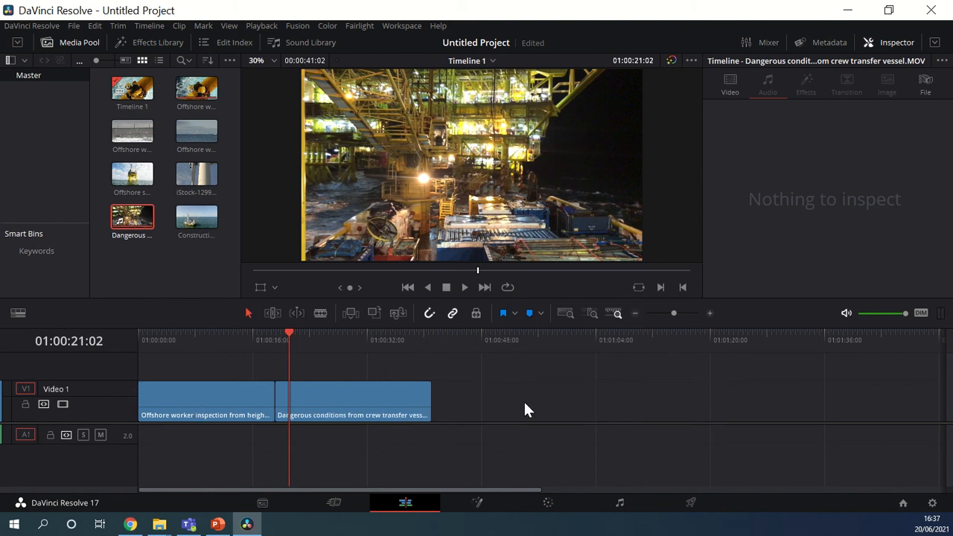
{"action": "left_click", "coordinate": [635, 313]}
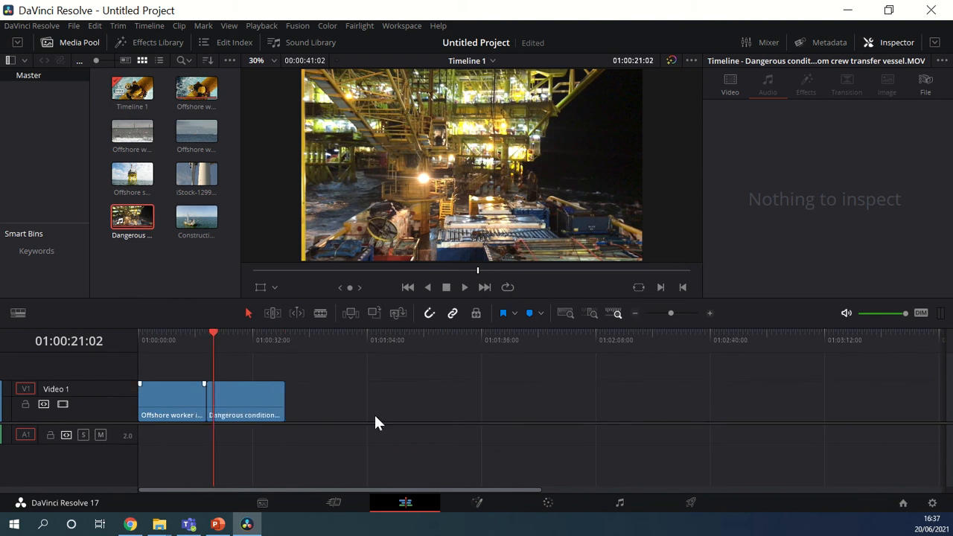
{"action": "left_click", "coordinate": [708, 312]}
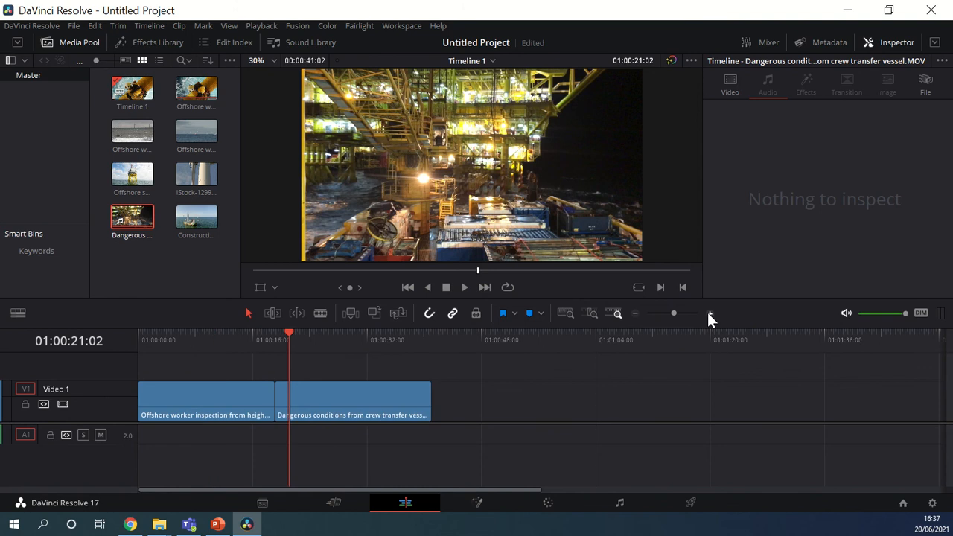
{"action": "left_click", "coordinate": [707, 312]}
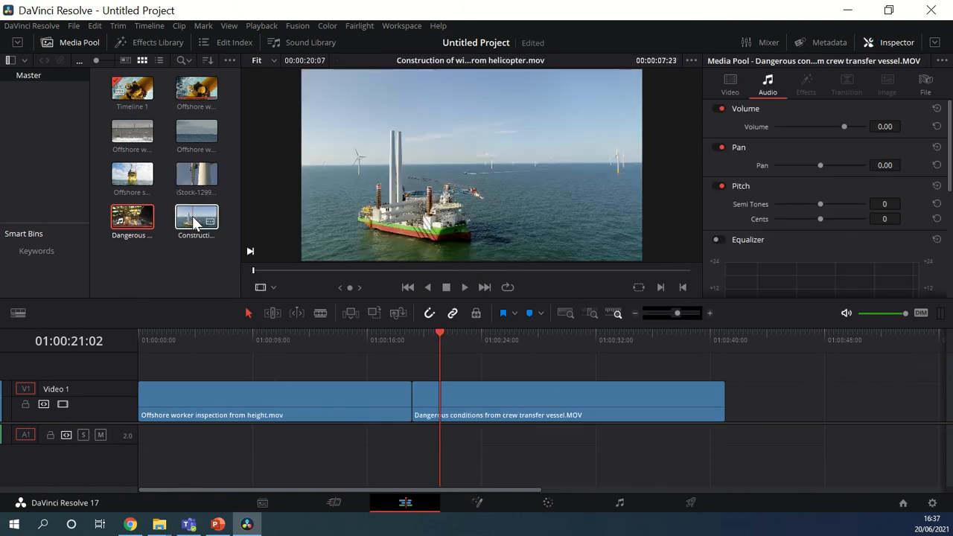
{"action": "left_click_drag", "start_coordinate": [193, 222], "coordinate": [759, 405]}
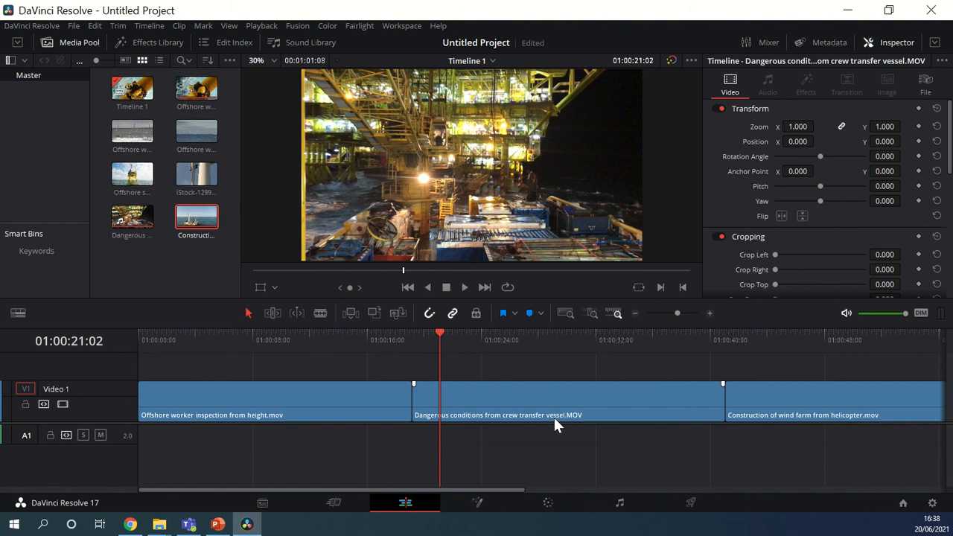
- Move the Dangerous conditions from crew transfer vessel clip straight up onto a new Video 2 track, keeping its timing
{"action": "left_click", "coordinate": [541, 387]}
{"action": "left_click_drag", "start_coordinate": [537, 371], "coordinate": [538, 372]}
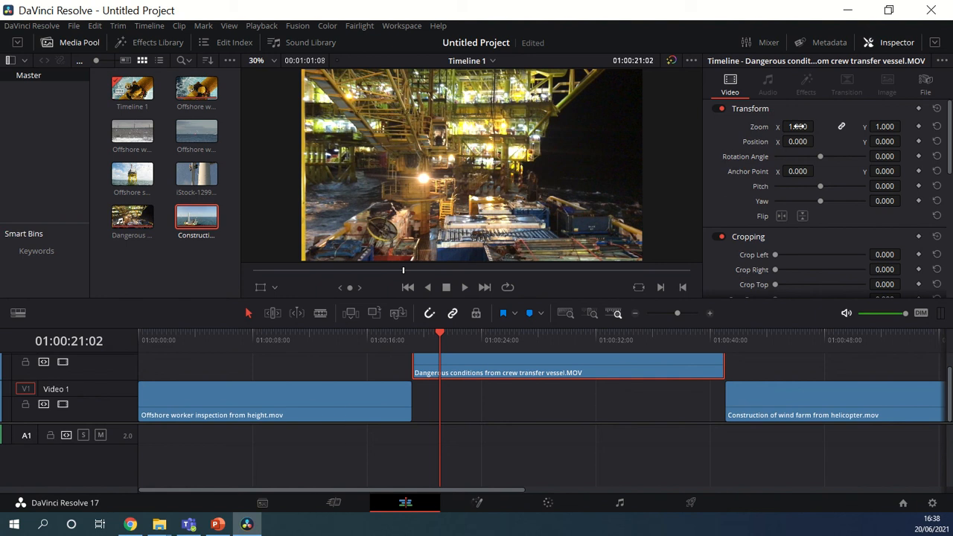
{"action": "scroll", "coordinate": [495, 367], "scroll_direction": "up", "scroll_amount": 1}
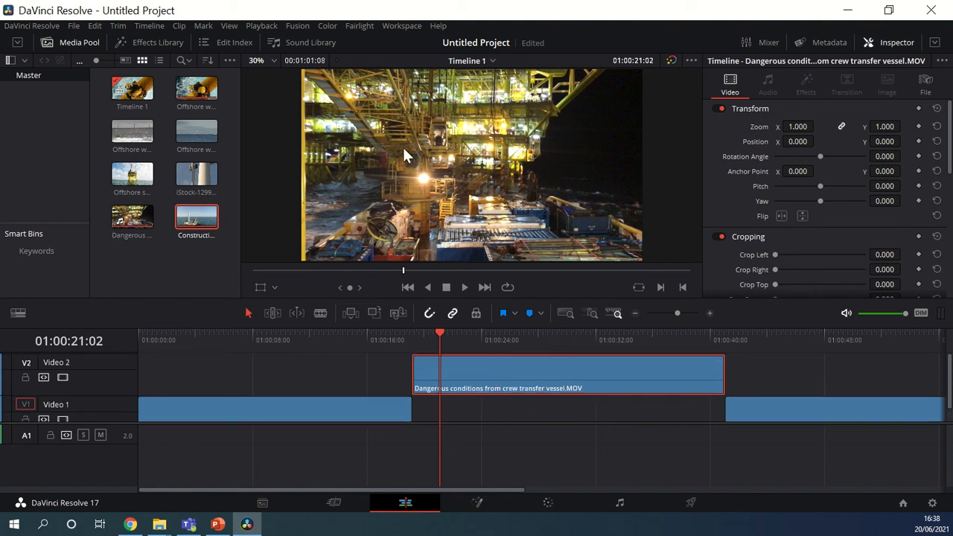
- Scale the Dangerous conditions clip to a zoom of 0.570 and set its position to X -407 and Y 233
{"action": "left_click", "coordinate": [358, 338]}
{"action": "left_click", "coordinate": [452, 339]}
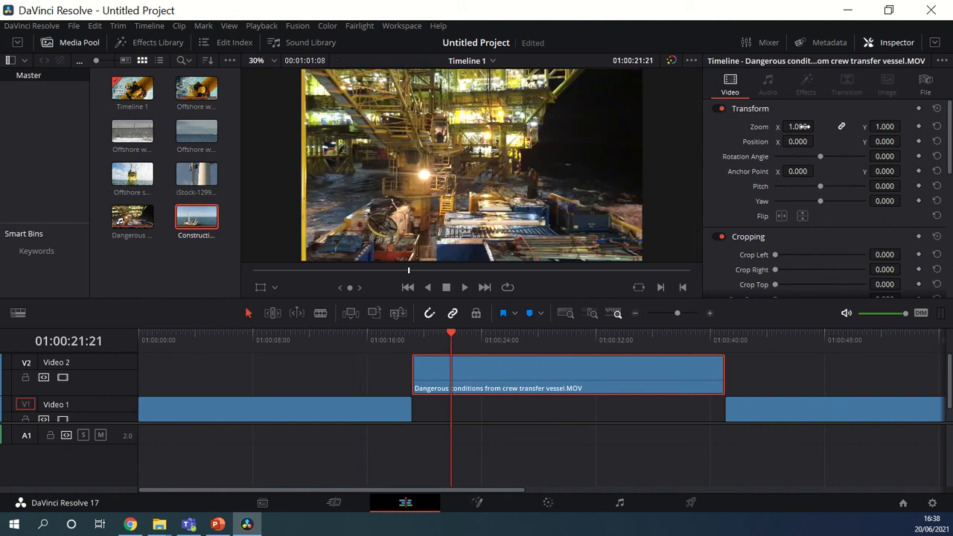
{"action": "left_click_drag", "start_coordinate": [799, 127], "coordinate": [776, 123]}
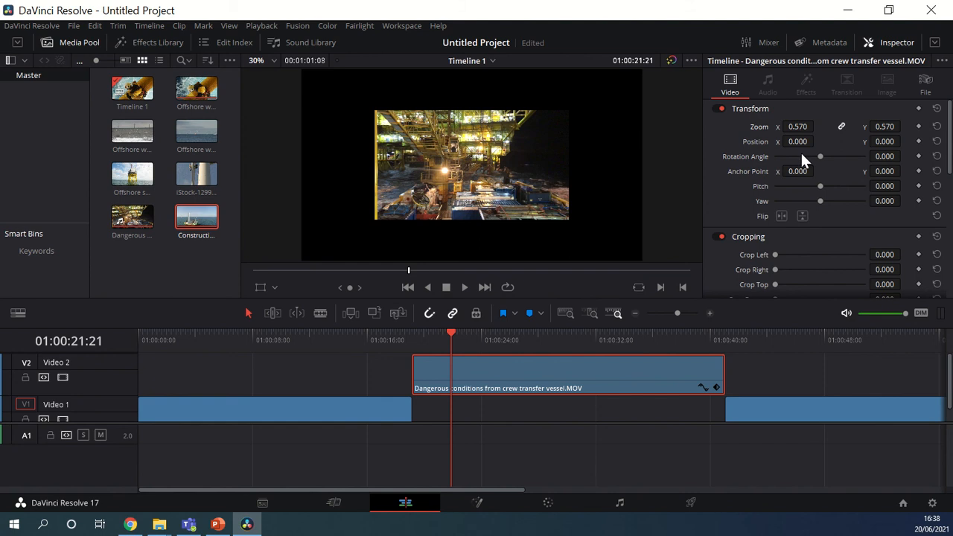
{"action": "left_click_drag", "start_coordinate": [800, 142], "coordinate": [686, 142]}
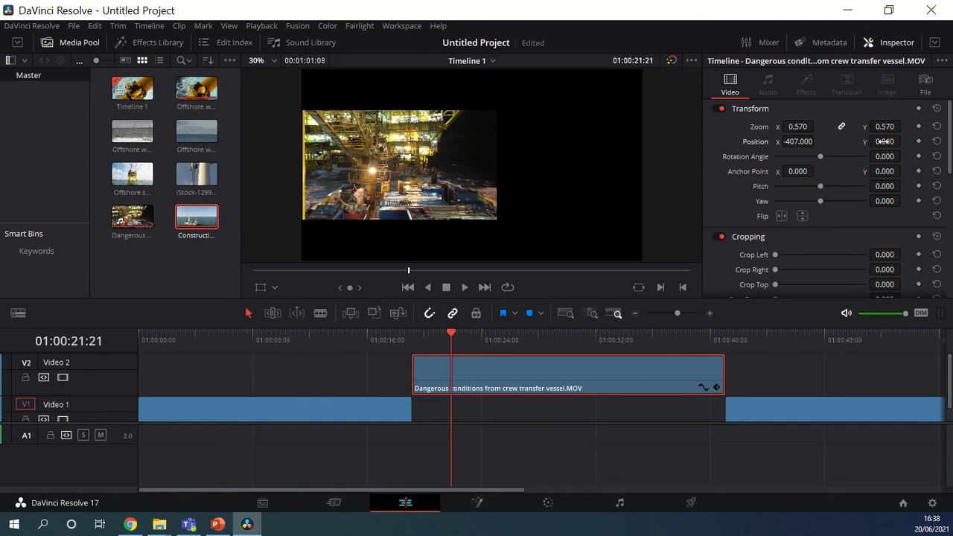
{"action": "left_click_drag", "start_coordinate": [883, 142], "coordinate": [905, 142]}
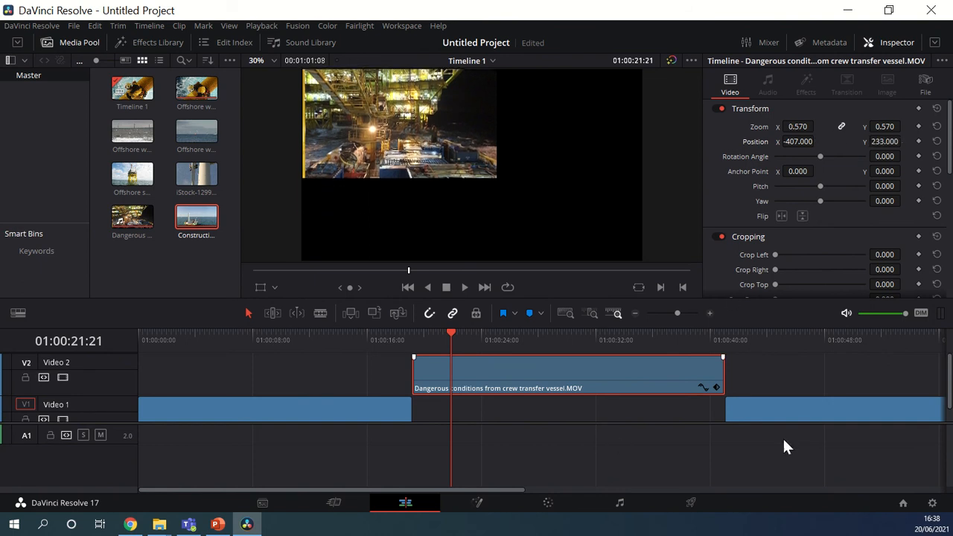
- Move the Construction of wind farm clip beneath the Video 2 clip, directly after the offshore worker clip, and set its position X to 8
{"action": "left_click_drag", "start_coordinate": [770, 410], "coordinate": [476, 405]}
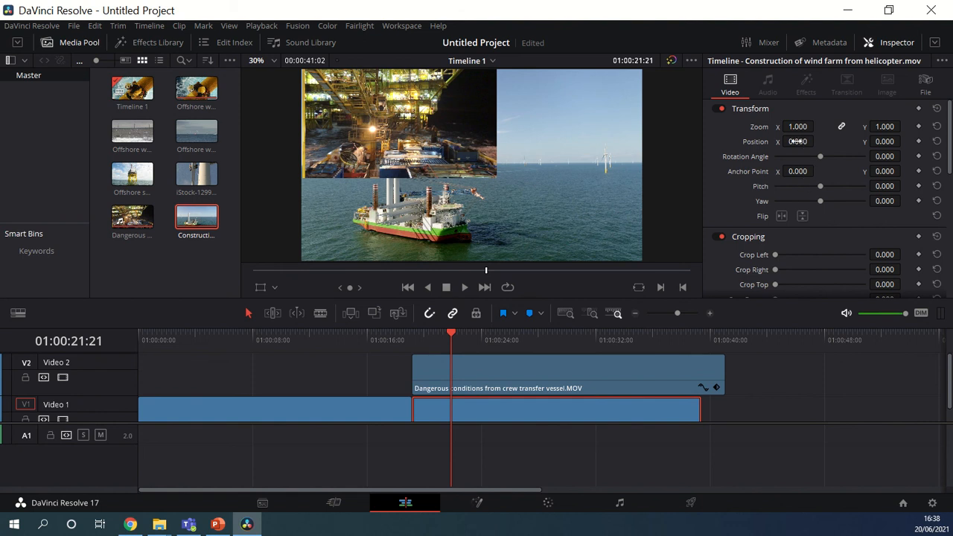
{"action": "mouse_move", "coordinate": [799, 141]}
{"action": "left_mouse_down"}
{"action": "mouse_move", "coordinate": [817, 140]}
{"action": "mouse_move", "coordinate": [788, 141]}
{"action": "left_mouse_up"}
- Shrink the Dangerous conditions clip to a zoom of 0.310 and place it at position X 671 and Y 372
{"action": "left_click", "coordinate": [513, 387]}
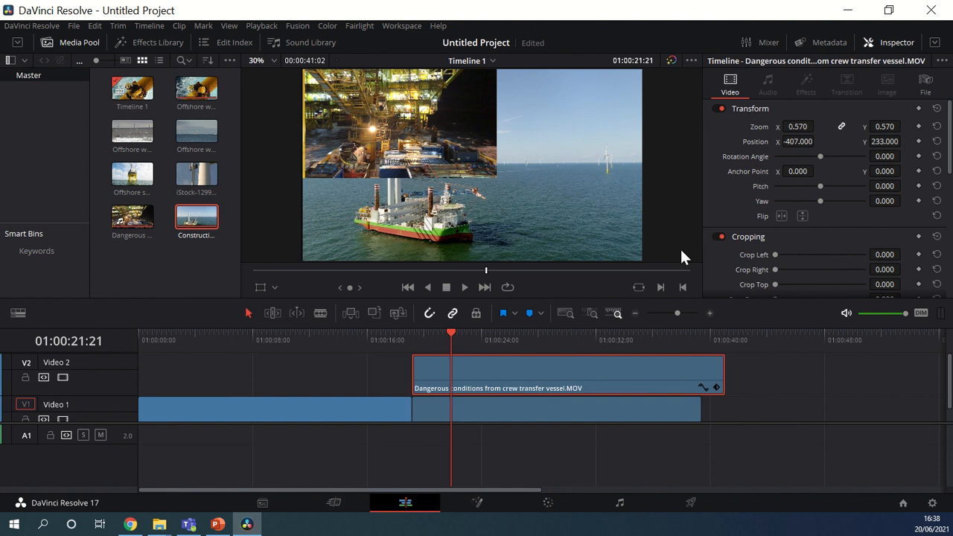
{"action": "left_click_drag", "start_coordinate": [799, 127], "coordinate": [817, 141]}
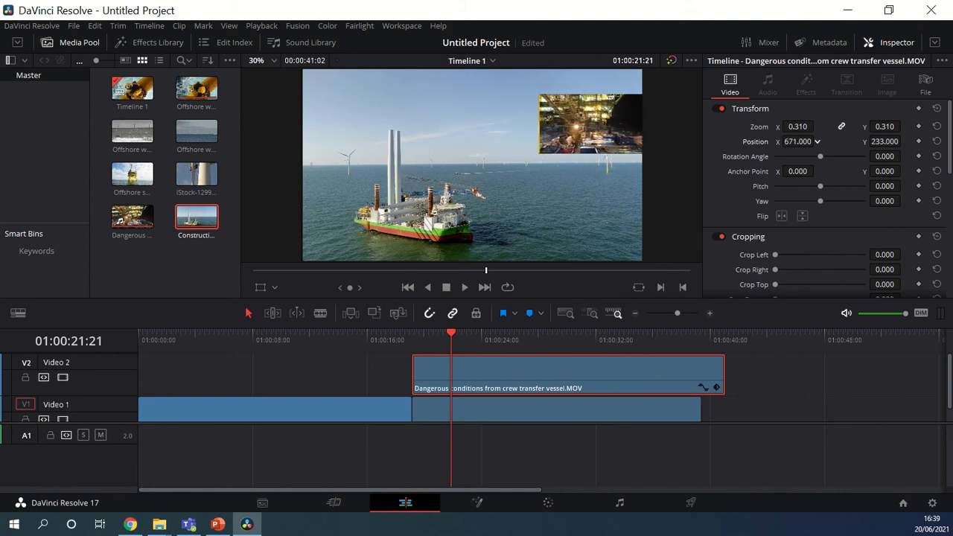
{"action": "left_click_drag", "start_coordinate": [904, 141], "coordinate": [904, 141]}
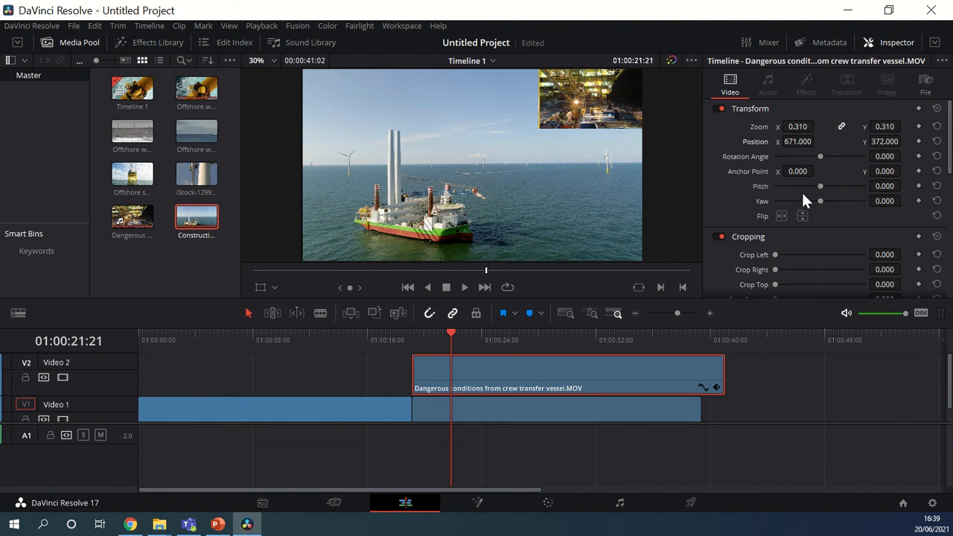
- Review the cropping, dynamic zoom, composite, stabilization, lens correction and retime settings available for the Construction of wind farm clip
{"action": "scroll", "coordinate": [802, 195], "scroll_direction": "down", "scroll_amount": 2}
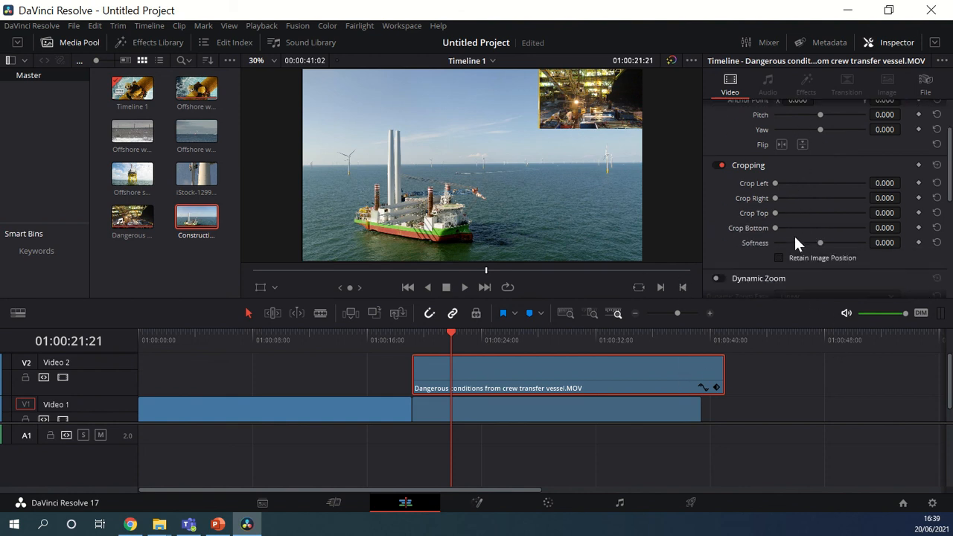
{"action": "left_click", "coordinate": [515, 412]}
{"action": "mouse_move", "coordinate": [873, 183]}
{"action": "left_mouse_down"}
{"action": "mouse_move", "coordinate": [913, 182]}
{"action": "mouse_move", "coordinate": [880, 182]}
{"action": "left_mouse_up"}
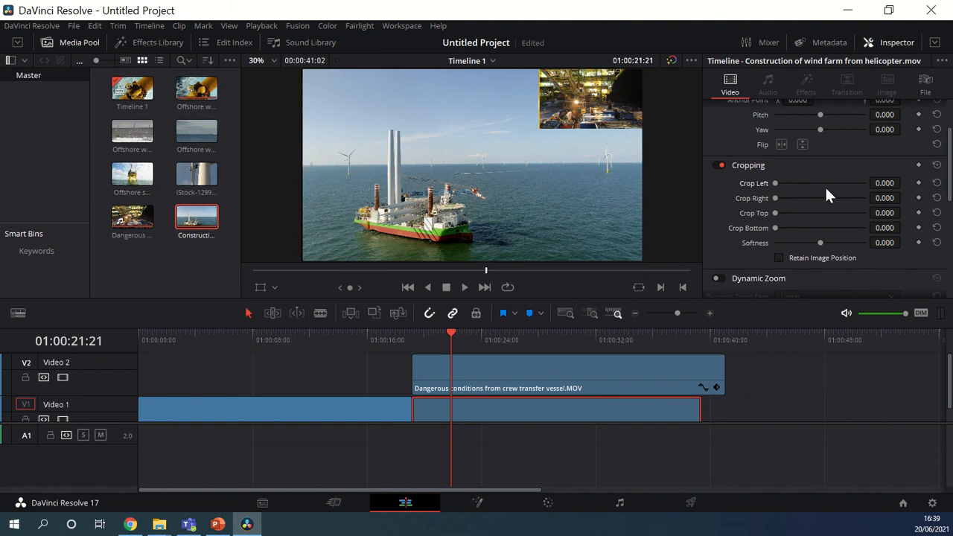
{"action": "scroll", "coordinate": [823, 195], "scroll_direction": "down", "scroll_amount": 4}
{"action": "scroll", "coordinate": [814, 230], "scroll_direction": "down", "scroll_amount": 2}
{"action": "scroll", "coordinate": [815, 233], "scroll_direction": "down", "scroll_amount": 1}
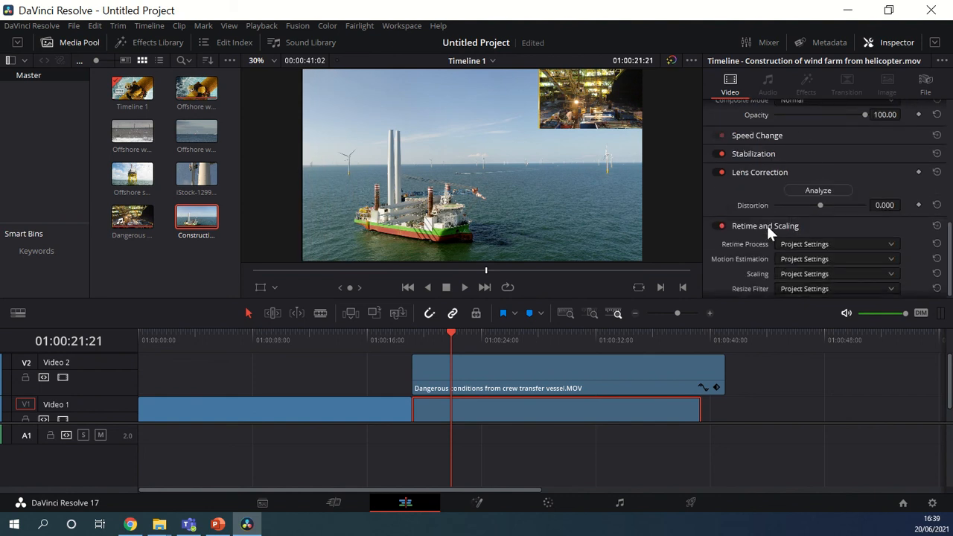
{"action": "scroll", "coordinate": [757, 217], "scroll_direction": "up", "scroll_amount": 2}
{"action": "scroll", "coordinate": [760, 208], "scroll_direction": "up", "scroll_amount": 3}
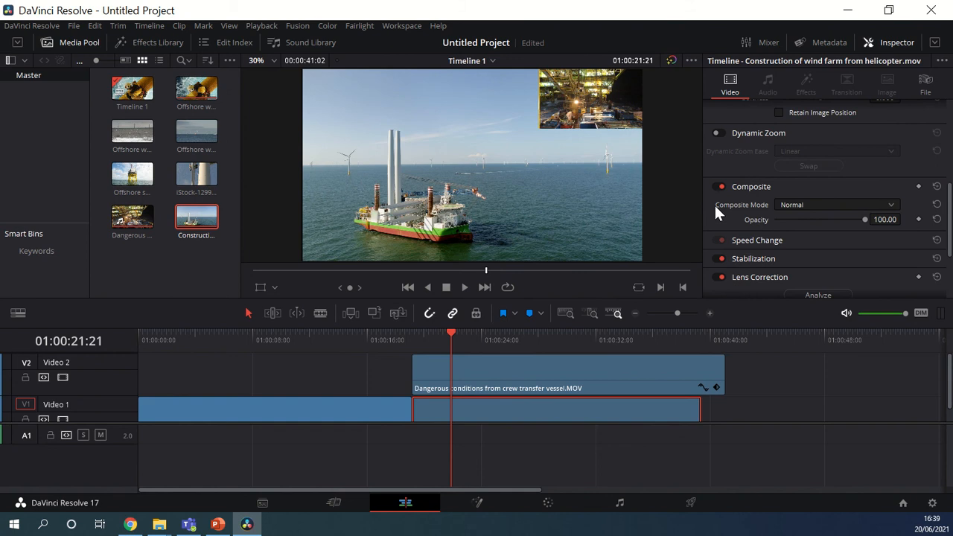
{"action": "scroll", "coordinate": [755, 256], "scroll_direction": "down", "scroll_amount": 1}
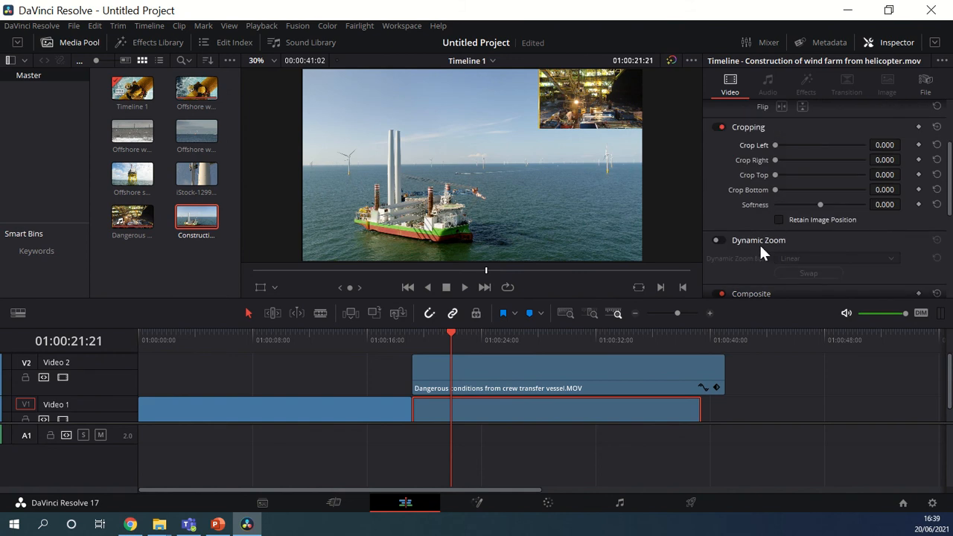
{"action": "scroll", "coordinate": [834, 179], "scroll_direction": "up", "scroll_amount": 3}
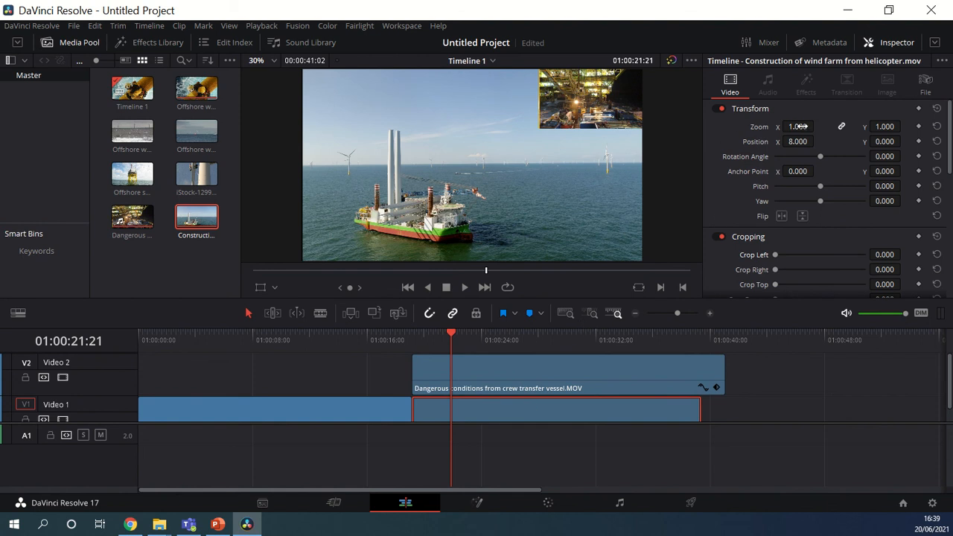
- Show the available video transitions and play the timeline across the cut from about 01:00:18:03 to 01:00:21:00
{"action": "left_click", "coordinate": [144, 41]}
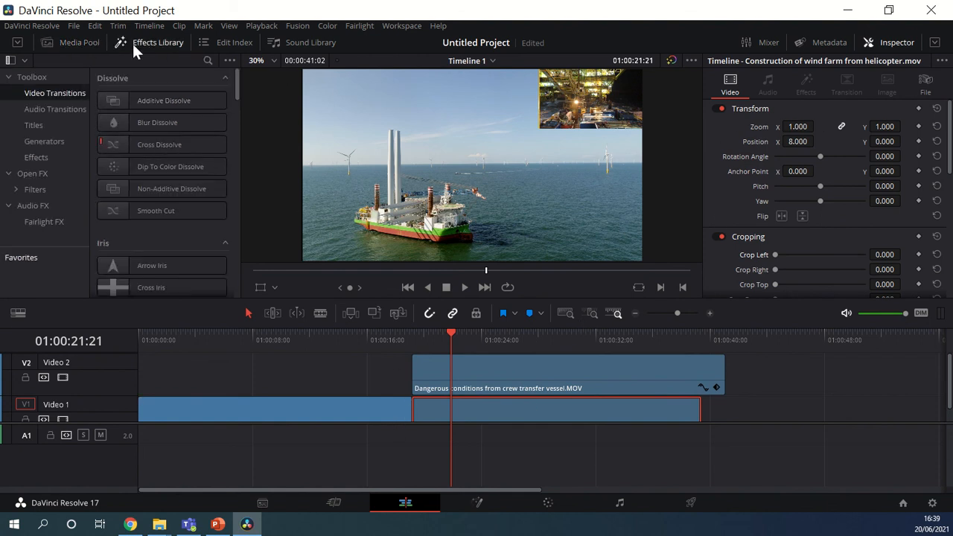
{"action": "left_click", "coordinate": [397, 336]}
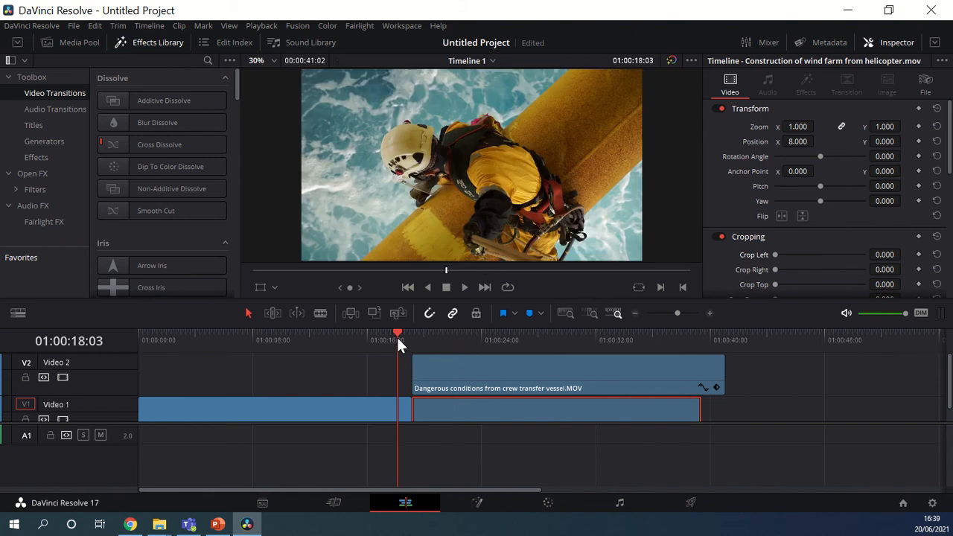
{"action": "left_click", "coordinate": [465, 287]}
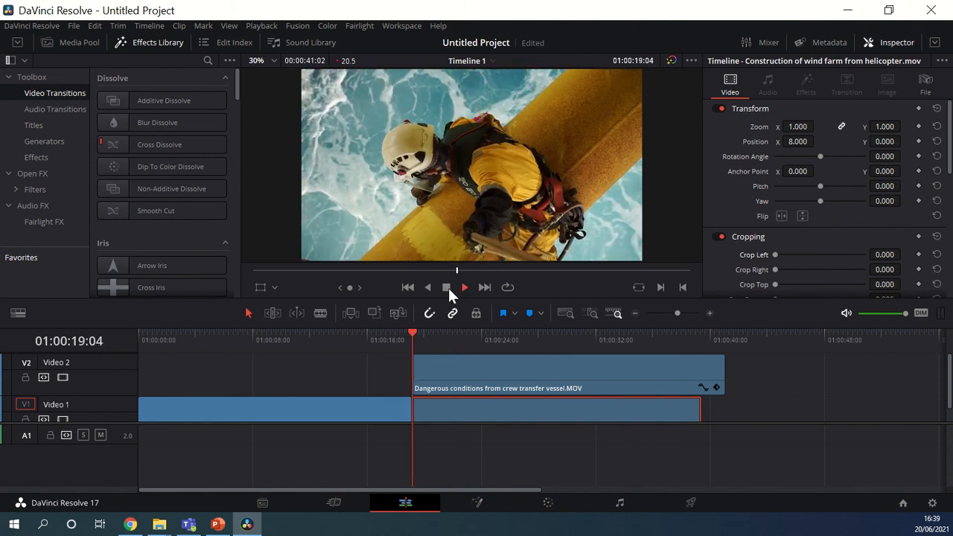
{"action": "left_click", "coordinate": [449, 288]}
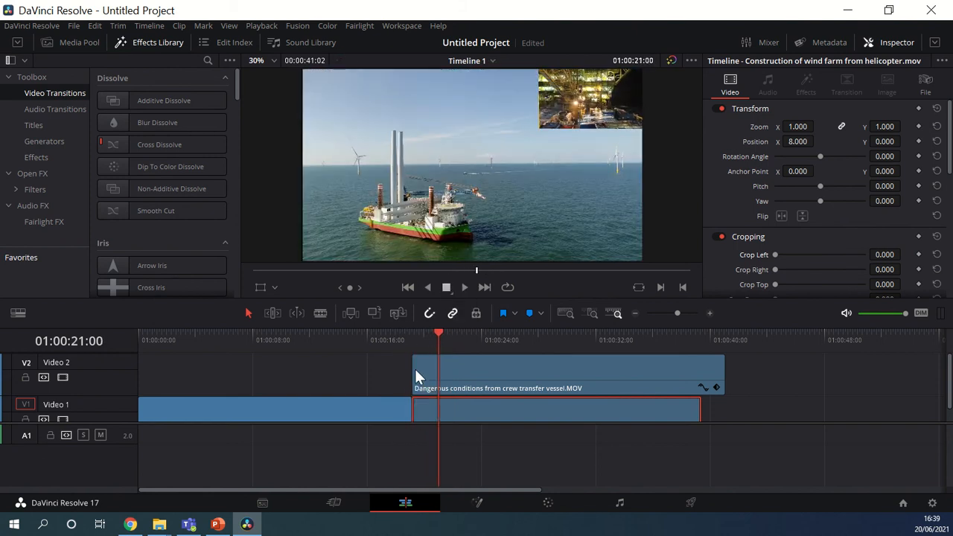
- Try to apply a Cross Dissolve at the start of the Construction of wind farm clip on Video 1
{"action": "left_click", "coordinate": [142, 146]}
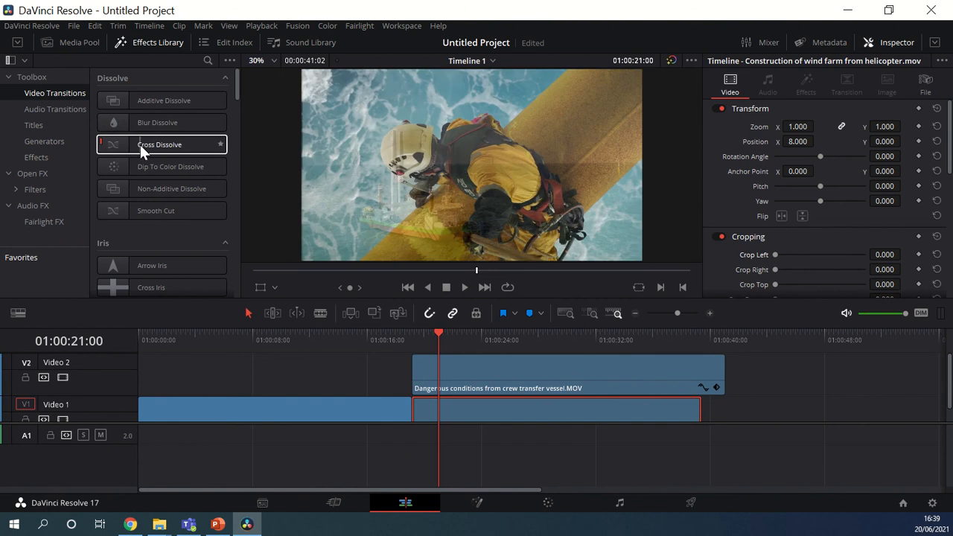
{"action": "left_click_drag", "start_coordinate": [140, 144], "coordinate": [429, 393]}
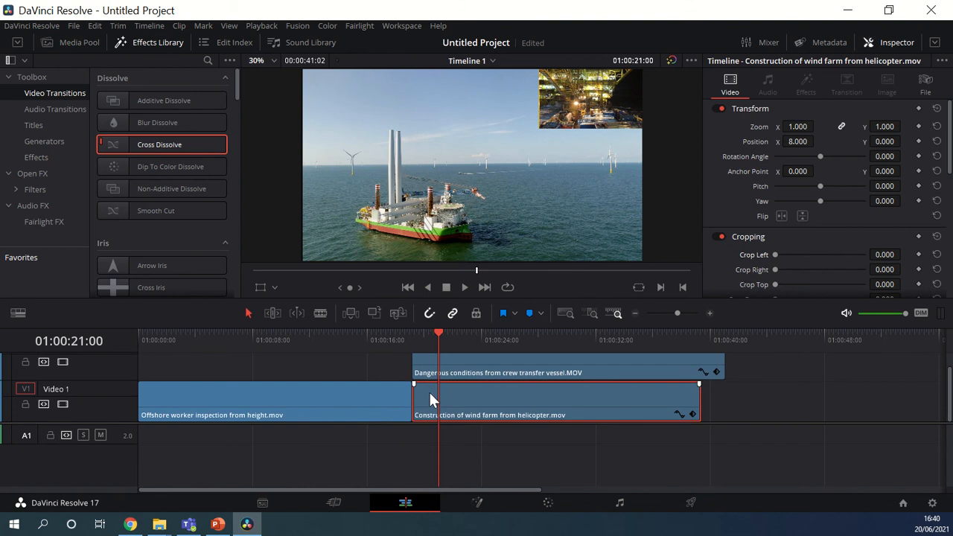
{"action": "left_click_drag", "start_coordinate": [156, 147], "coordinate": [423, 398]}
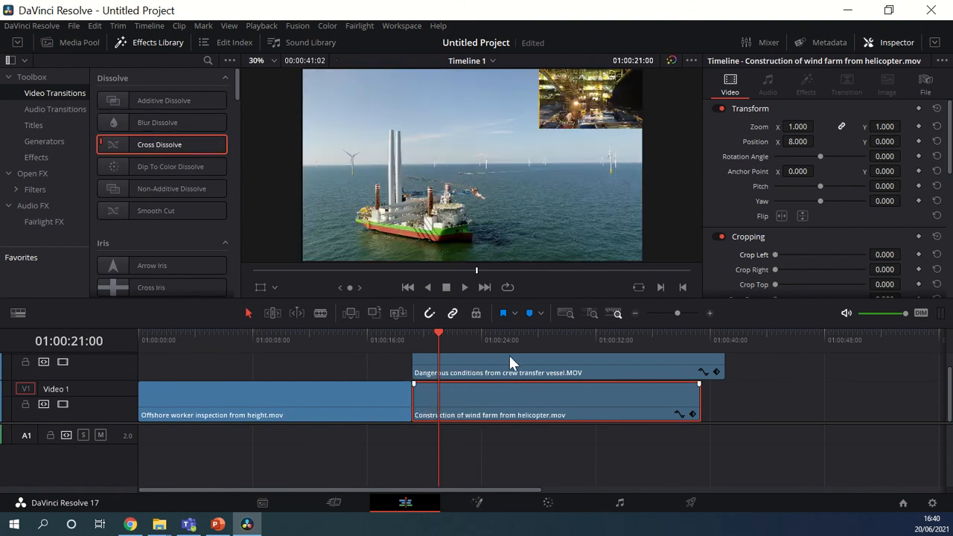
- Try to place a Cross Dissolve on the cut between the Offshore worker inspection and Construction of wind farm clips on Video 1
{"action": "left_click", "coordinate": [711, 313]}
{"action": "left_click", "coordinate": [712, 313]}
{"action": "left_click", "coordinate": [282, 362]}
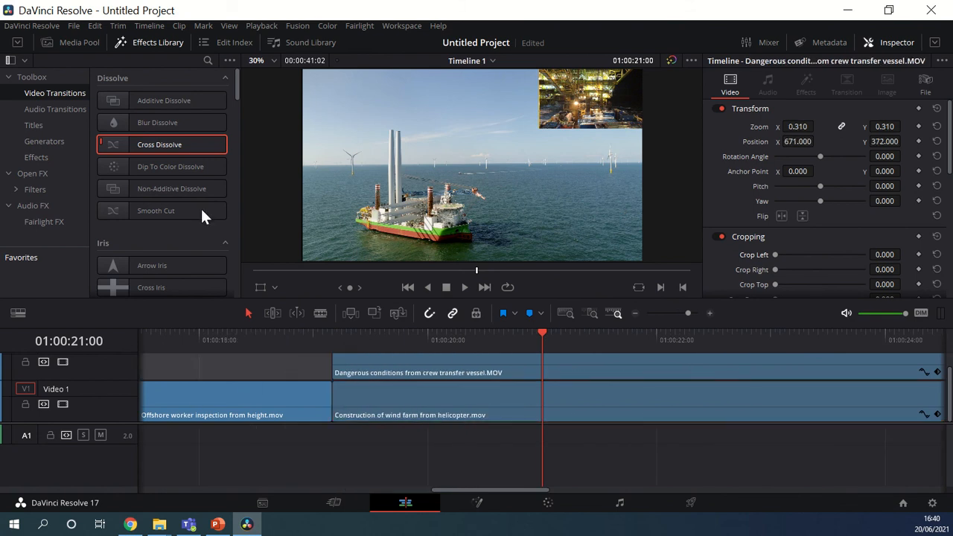
{"action": "left_click_drag", "start_coordinate": [158, 146], "coordinate": [306, 388]}
{"action": "left_click", "coordinate": [342, 388]}
{"action": "left_click_drag", "start_coordinate": [175, 146], "coordinate": [396, 394]}
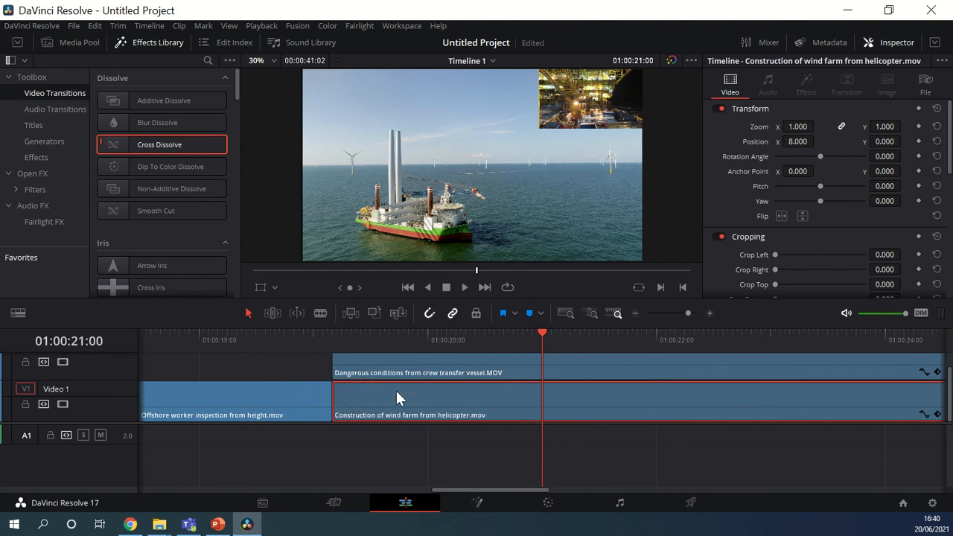
{"action": "scroll", "coordinate": [396, 393], "scroll_direction": "up", "scroll_amount": 1}
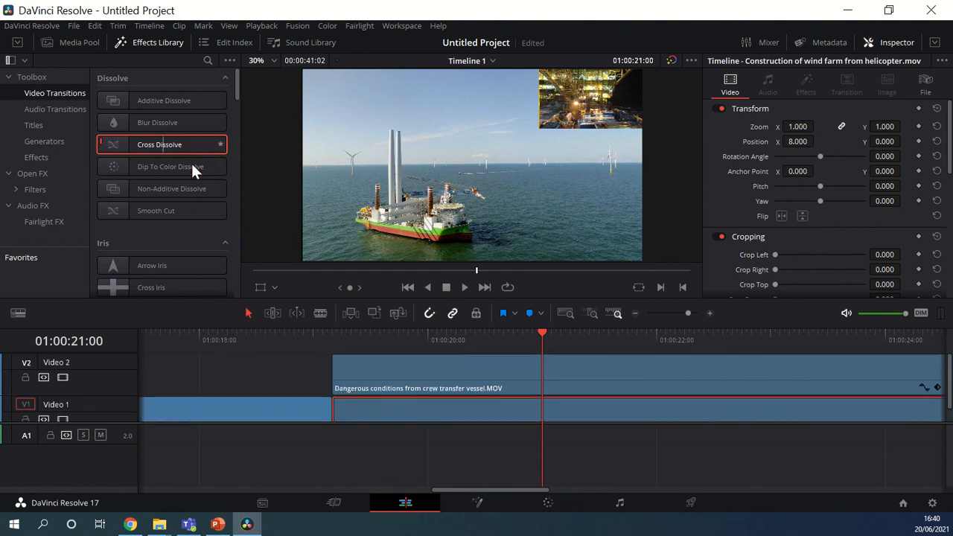
{"action": "left_click_drag", "start_coordinate": [179, 146], "coordinate": [340, 399]}
{"action": "scroll", "coordinate": [339, 398], "scroll_direction": "down", "scroll_amount": 1}
- Add a Cross Dissolve to the start of the Dangerous conditions clip on Video 2
{"action": "scroll", "coordinate": [328, 374], "scroll_direction": "up", "scroll_amount": 1}
{"action": "left_click_drag", "start_coordinate": [149, 146], "coordinate": [354, 364]}
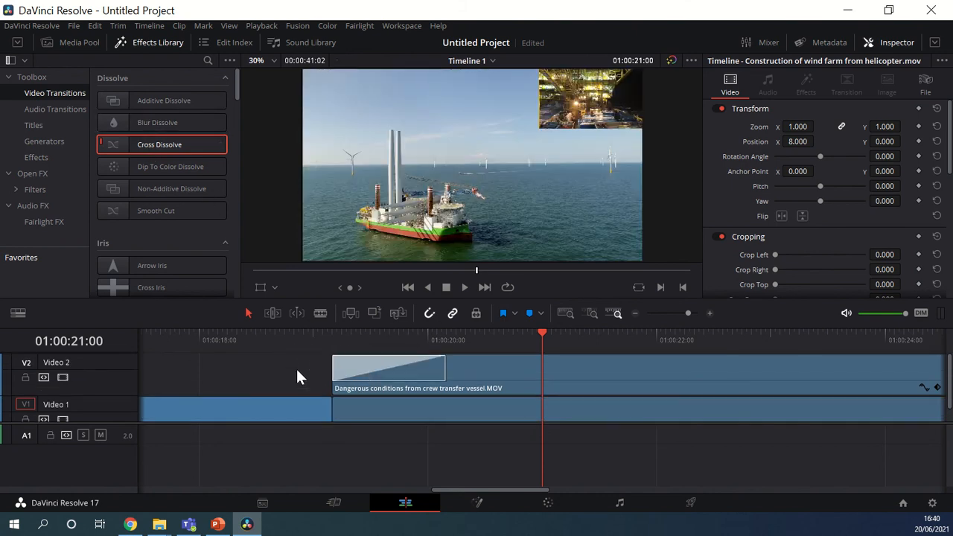
{"action": "left_click", "coordinate": [295, 376]}
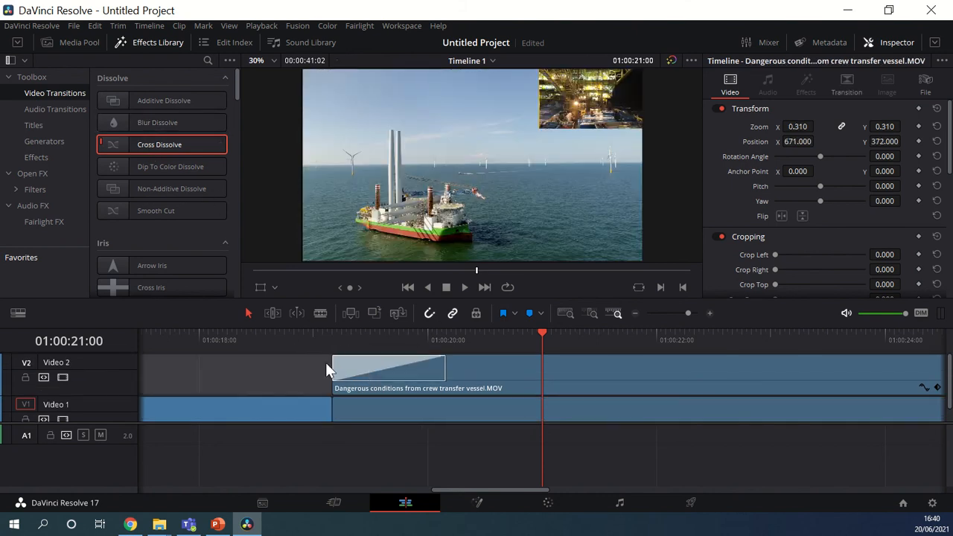
- Play the timeline from before the start of the Dangerous conditions clip through its dissolve, stopping at 01:00:24:02
{"action": "left_click", "coordinate": [362, 410]}
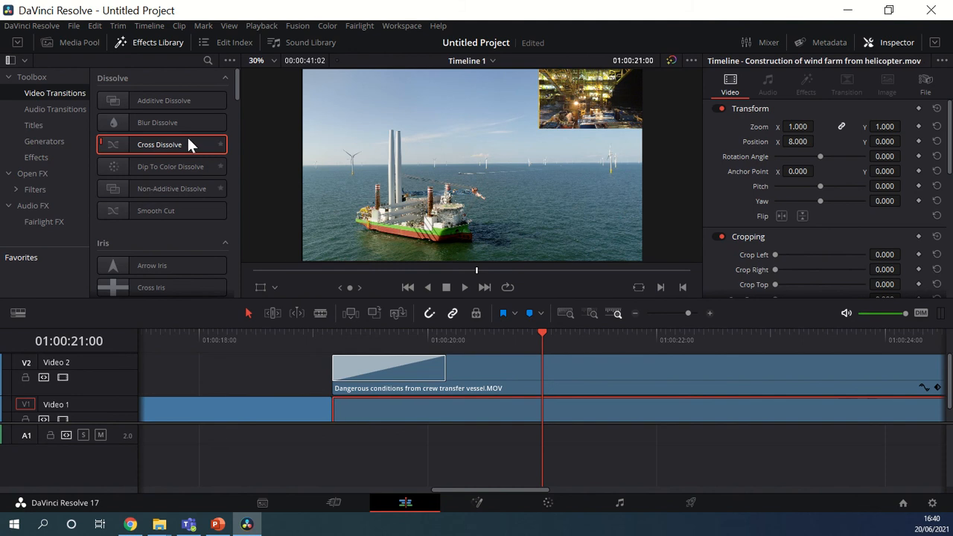
{"action": "left_click", "coordinate": [282, 331]}
{"action": "left_click", "coordinate": [462, 287]}
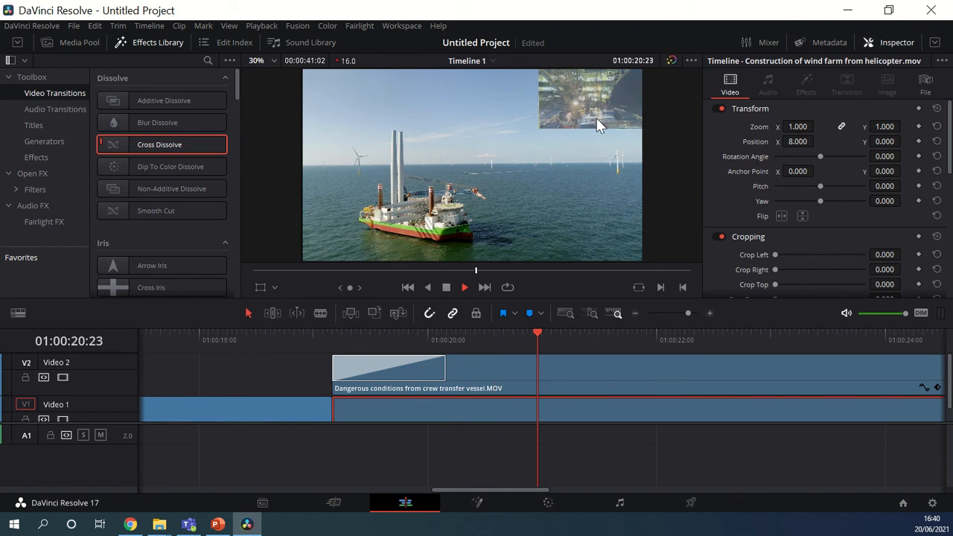
{"action": "left_click", "coordinate": [446, 286]}
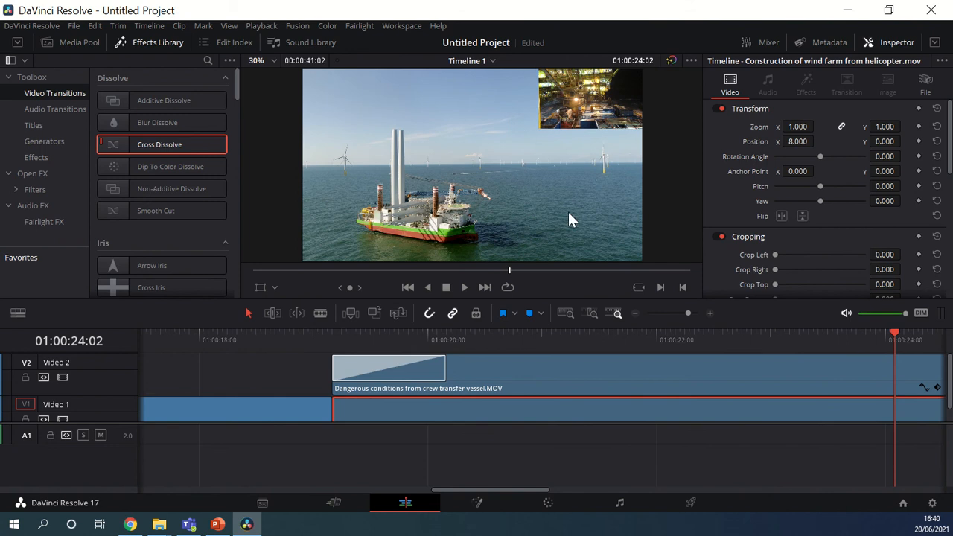
- Try again to apply a Cross Dissolve to the Video 1 clips on either side of the cut
{"action": "scroll", "coordinate": [335, 370], "scroll_direction": "down", "scroll_amount": 1}
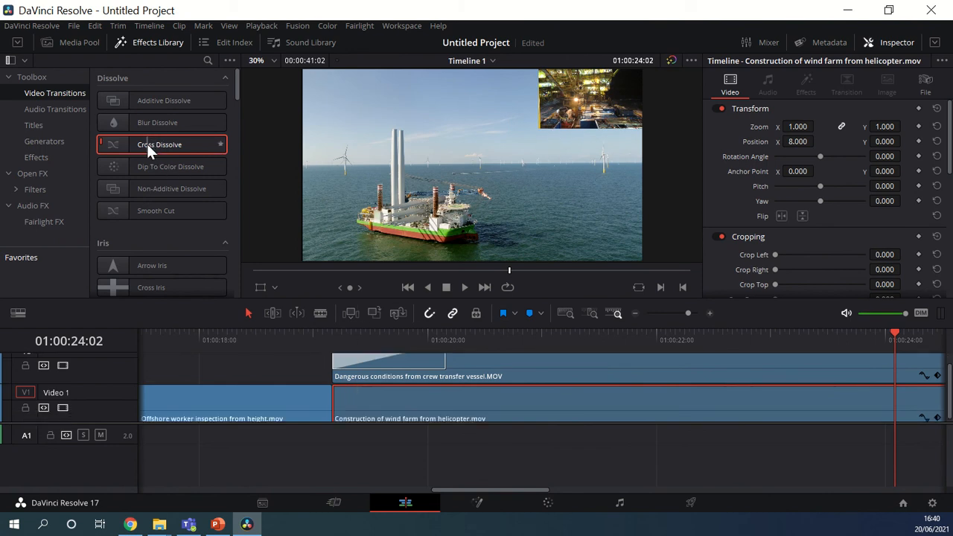
{"action": "left_click_drag", "start_coordinate": [147, 149], "coordinate": [366, 394]}
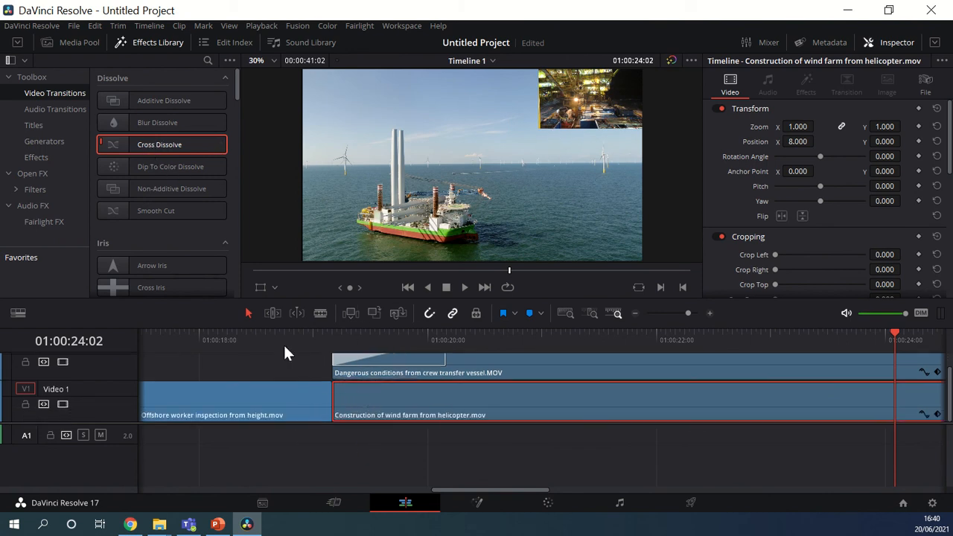
{"action": "left_click_drag", "start_coordinate": [171, 145], "coordinate": [292, 402]}
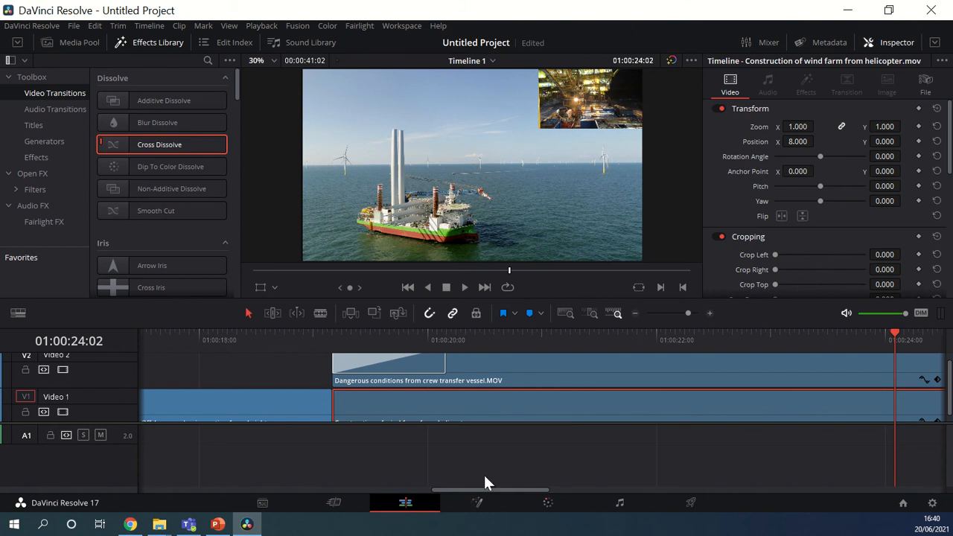
{"action": "scroll", "coordinate": [380, 392], "scroll_direction": "up", "scroll_amount": 1}
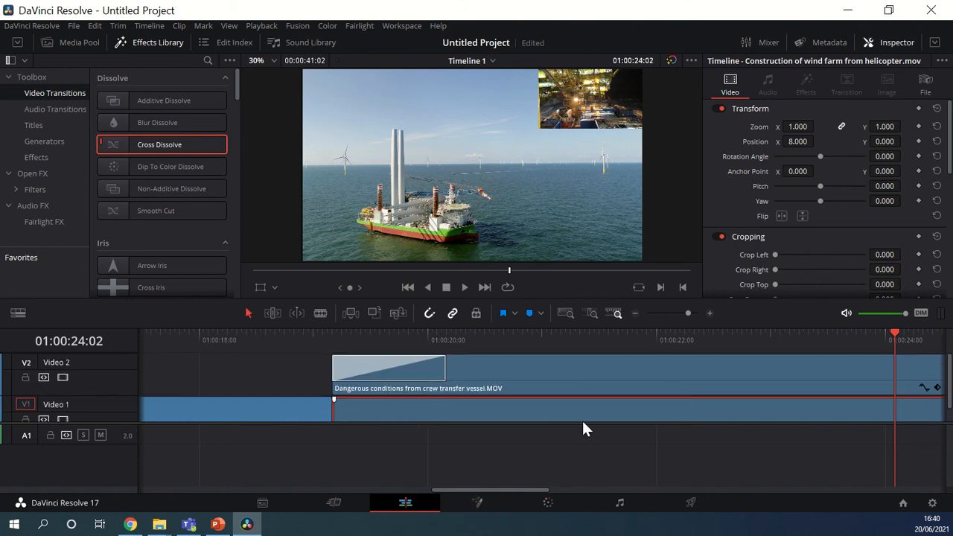
- Switch to the Deliver page and name the render file Untitled Example
{"action": "left_click", "coordinate": [634, 314]}
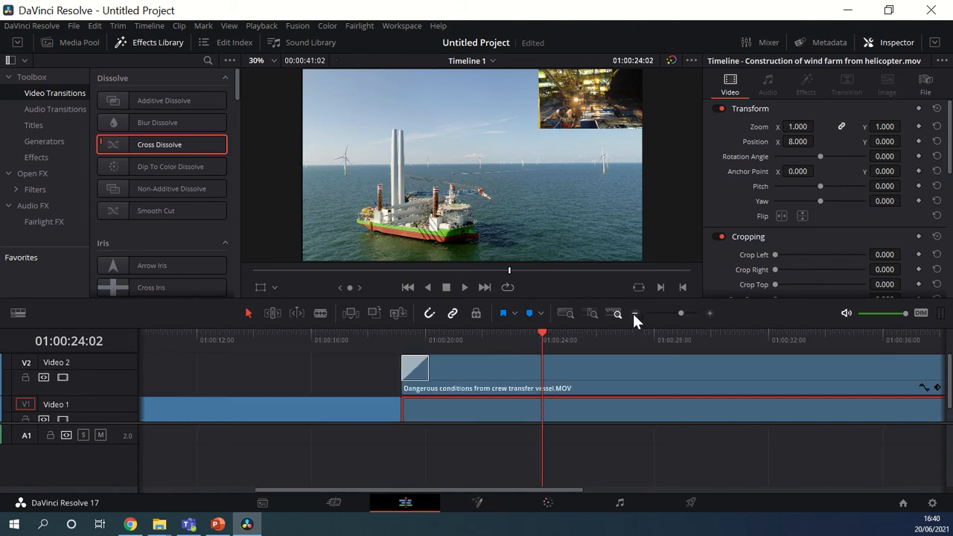
{"action": "left_click", "coordinate": [633, 312]}
{"action": "left_click", "coordinate": [637, 314]}
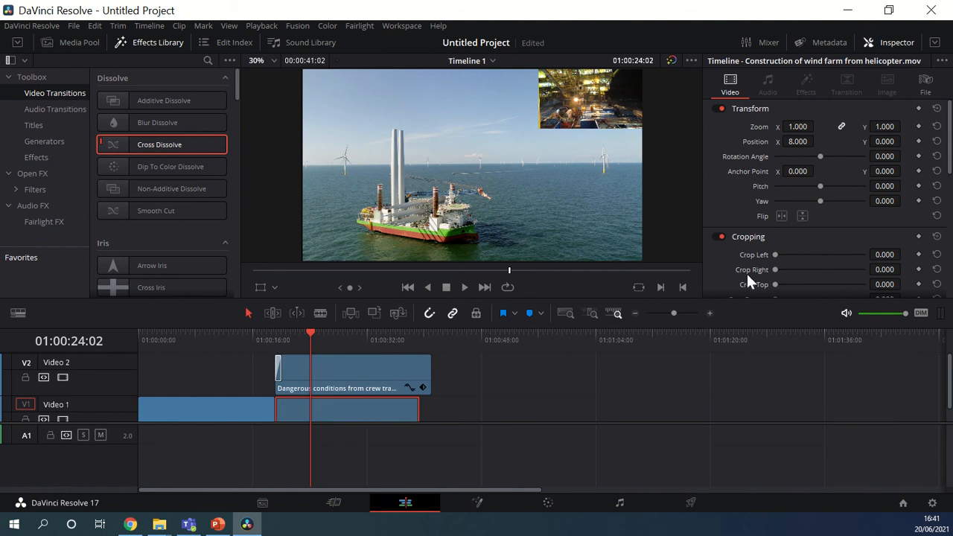
{"action": "left_click", "coordinate": [684, 503]}
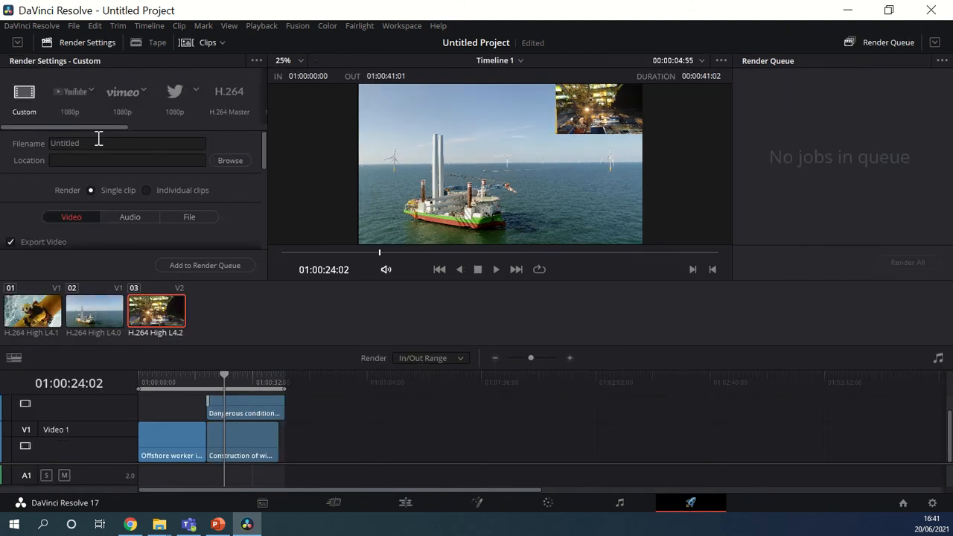
{"action": "left_click", "coordinate": [99, 143]}
{"action": "type", "text": "Untitled Example"}
- Set the render destination to the Videos for Resolve Tutorial folder in Pictures, keeping the file name Untitled Example
{"action": "left_click", "coordinate": [230, 160]}
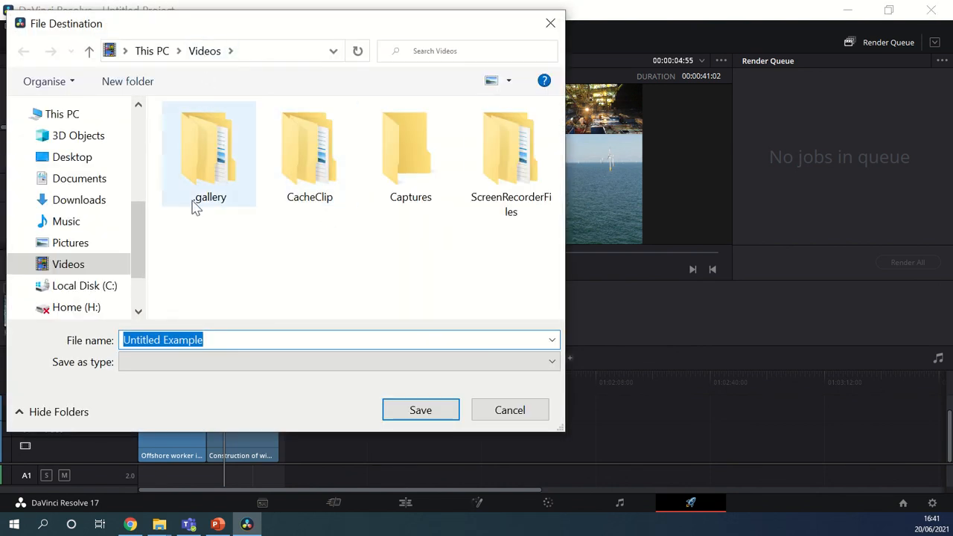
{"action": "left_click", "coordinate": [65, 244]}
{"action": "double_click", "coordinate": [406, 202]}
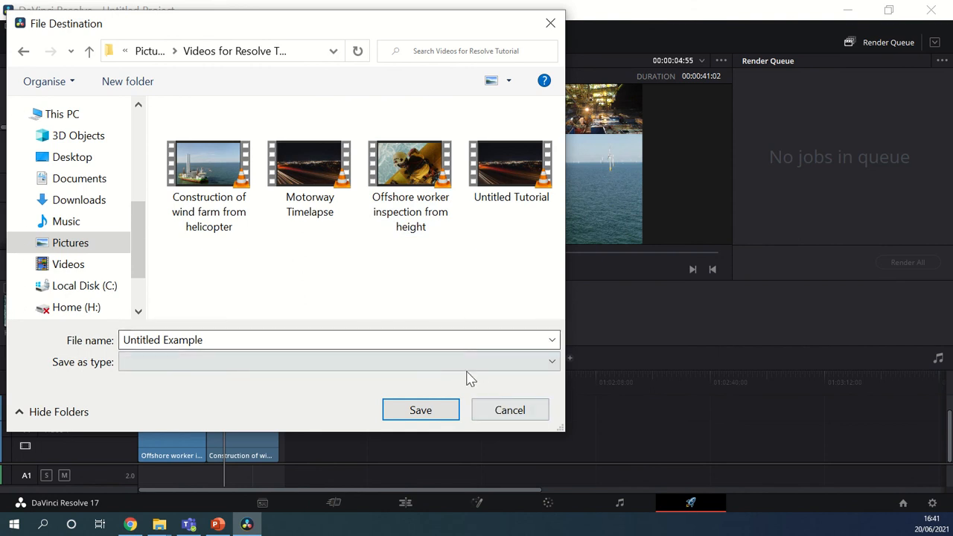
{"action": "left_click", "coordinate": [445, 340]}
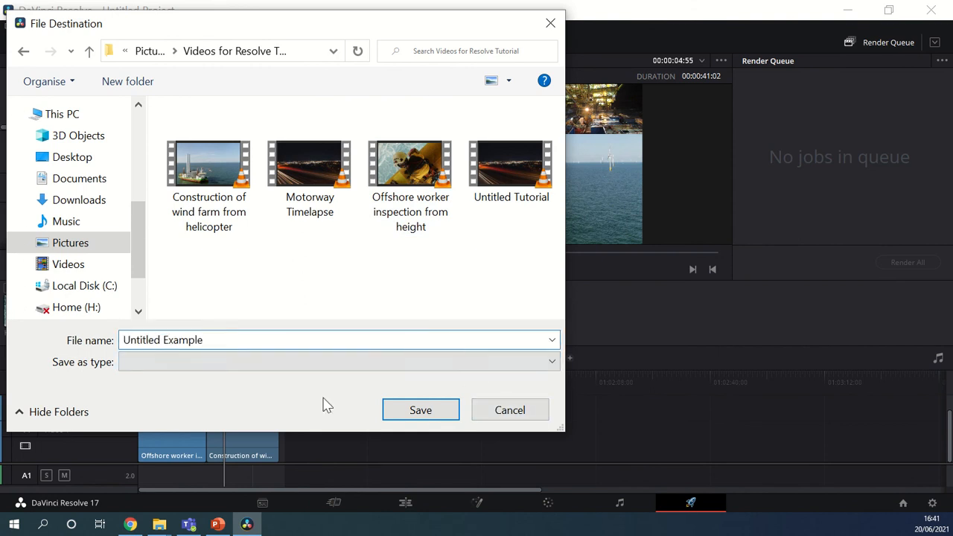
{"action": "left_click", "coordinate": [434, 413]}
- Review the video export settings and the available render formats, keeping QuickTime
{"action": "scroll", "coordinate": [164, 207], "scroll_direction": "down", "scroll_amount": 1}
{"action": "scroll", "coordinate": [162, 198], "scroll_direction": "down", "scroll_amount": 2}
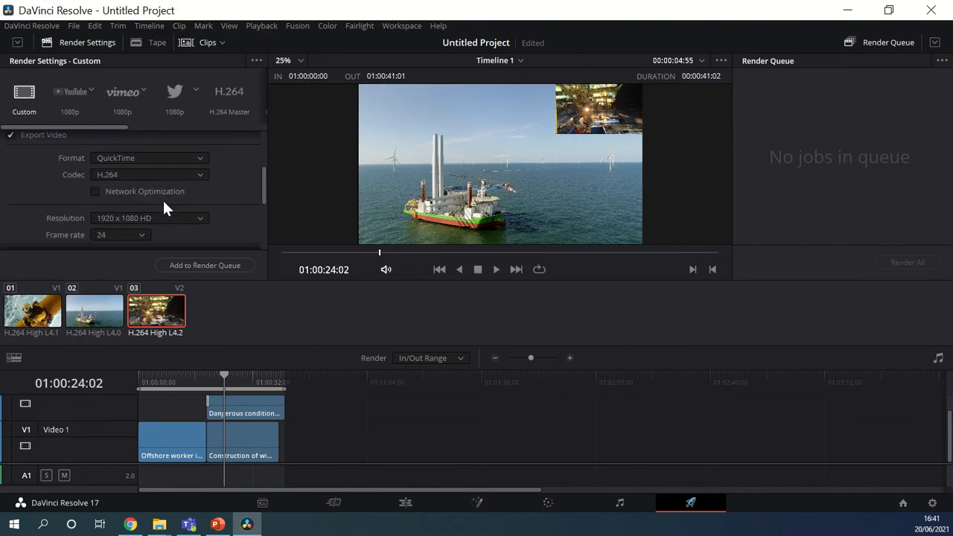
{"action": "scroll", "coordinate": [161, 197], "scroll_direction": "up", "scroll_amount": 1}
{"action": "left_click", "coordinate": [117, 192]}
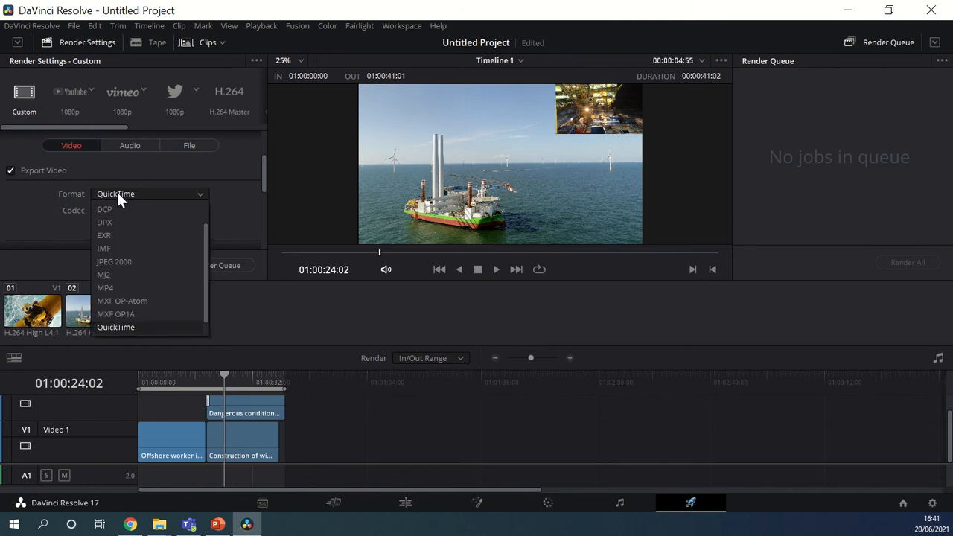
{"action": "left_click", "coordinate": [212, 189]}
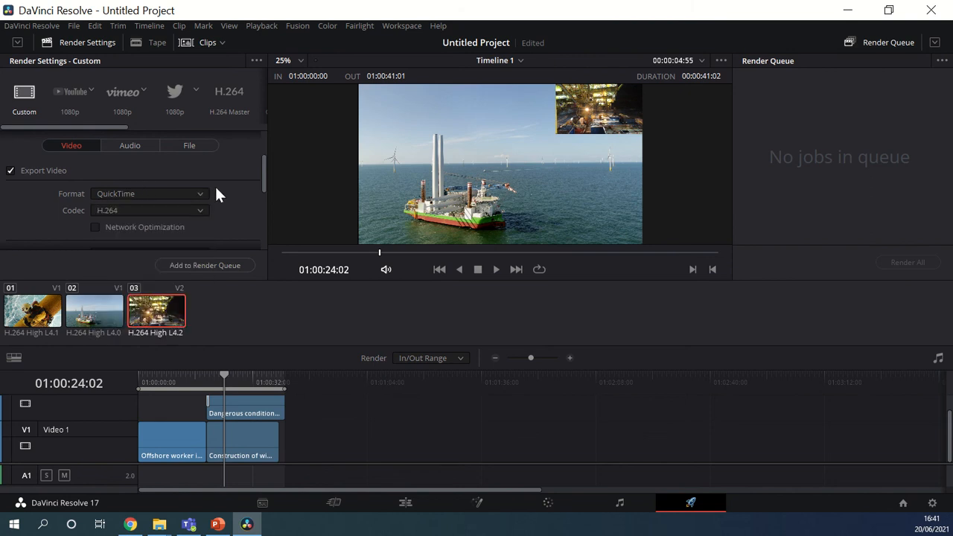
- Review the available render resolutions and switch the resolution to Custom
{"action": "scroll", "coordinate": [214, 192], "scroll_direction": "down", "scroll_amount": 2}
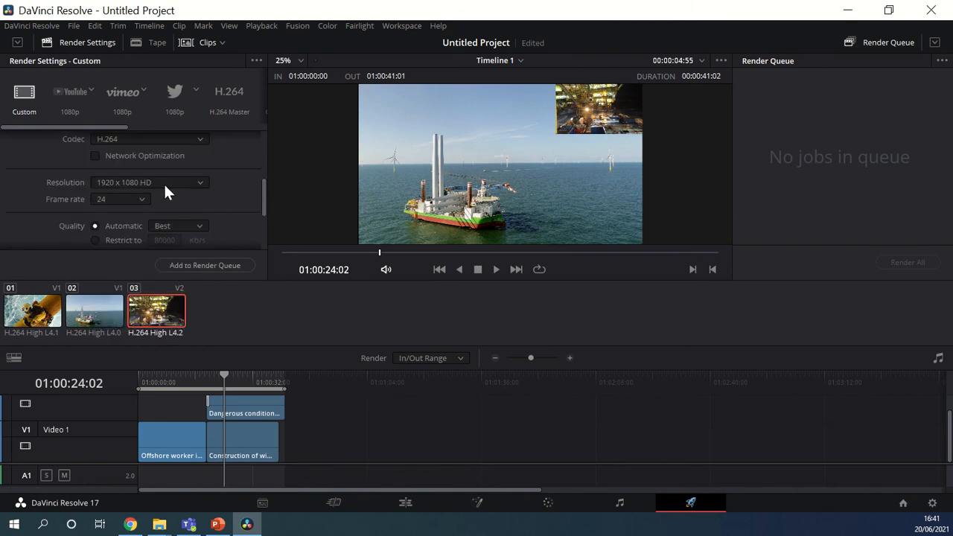
{"action": "left_click", "coordinate": [164, 184]}
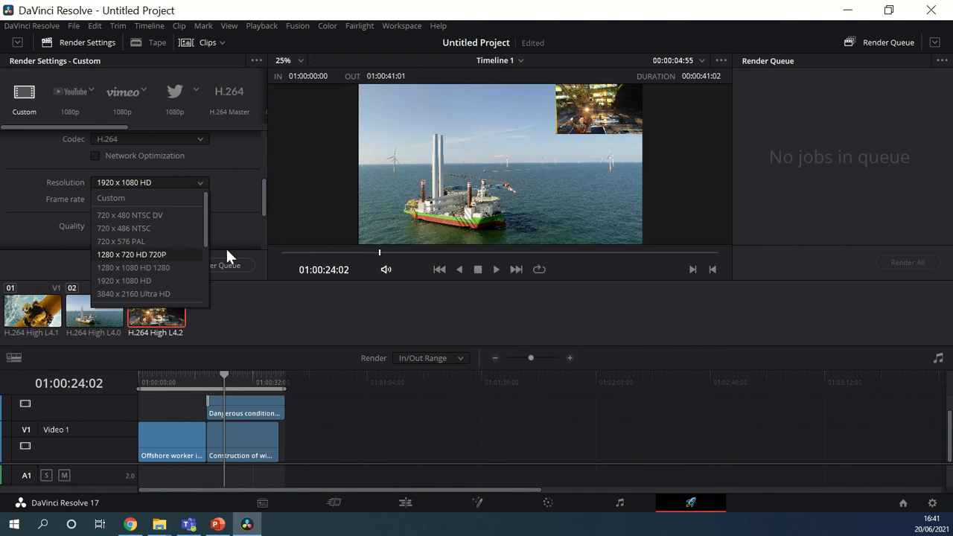
{"action": "left_click", "coordinate": [236, 225]}
{"action": "left_click", "coordinate": [128, 183]}
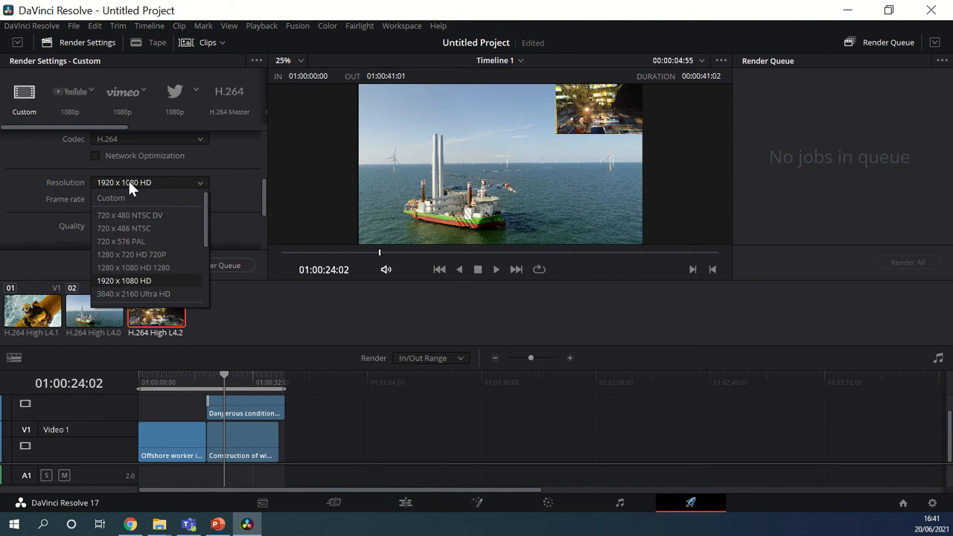
{"action": "left_click", "coordinate": [123, 199]}
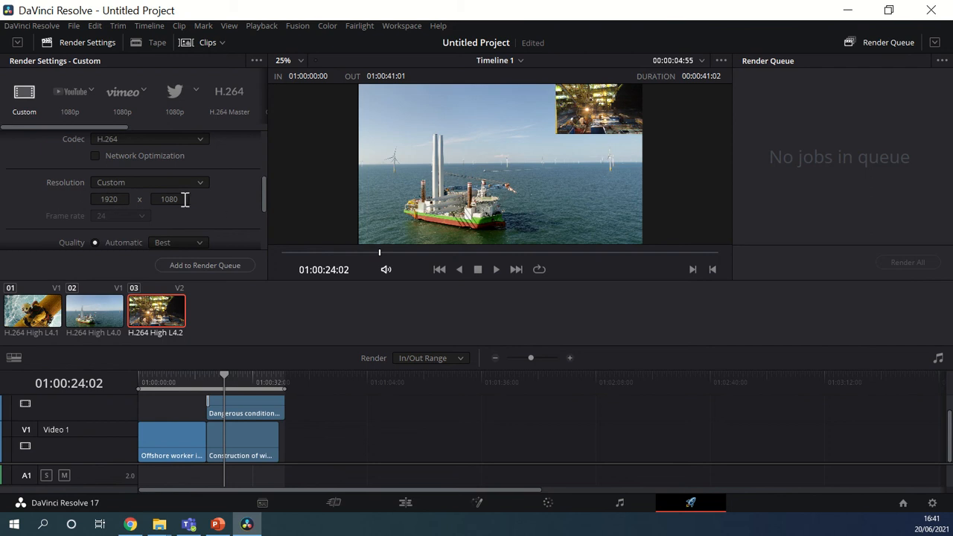
- Set the render resolution to 1280 x 1080 HD 1280 and add the timeline to the render queue
{"action": "left_click", "coordinate": [134, 183]}
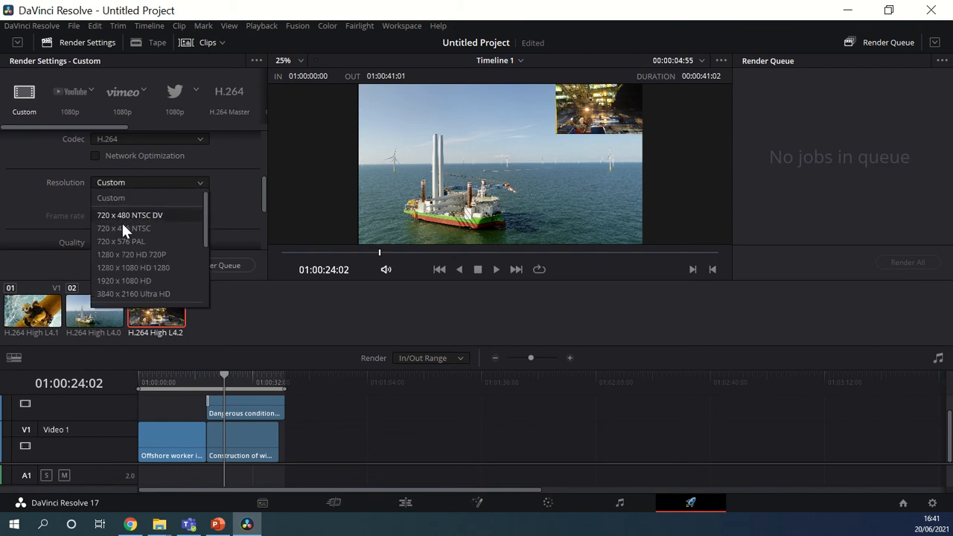
{"action": "left_click", "coordinate": [122, 268]}
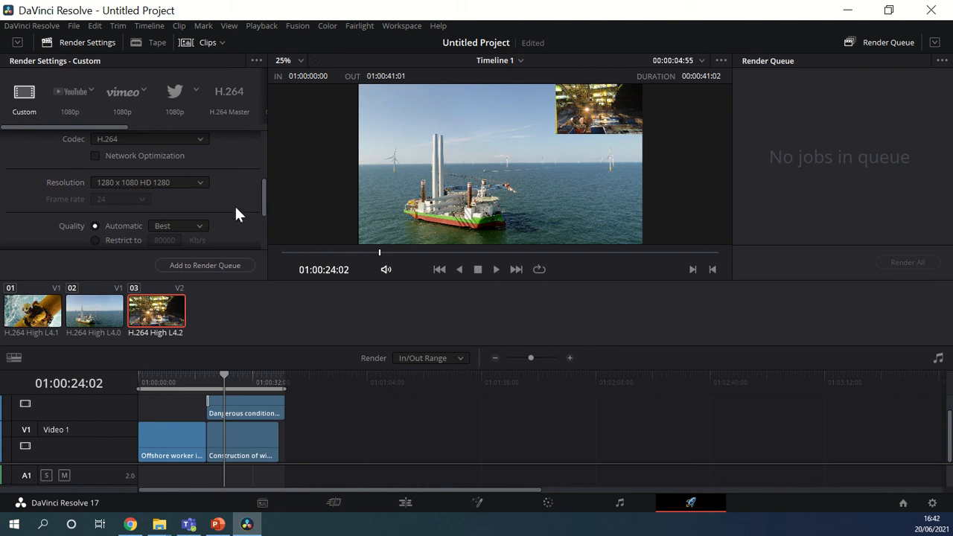
{"action": "scroll", "coordinate": [150, 174], "scroll_direction": "up", "scroll_amount": 1}
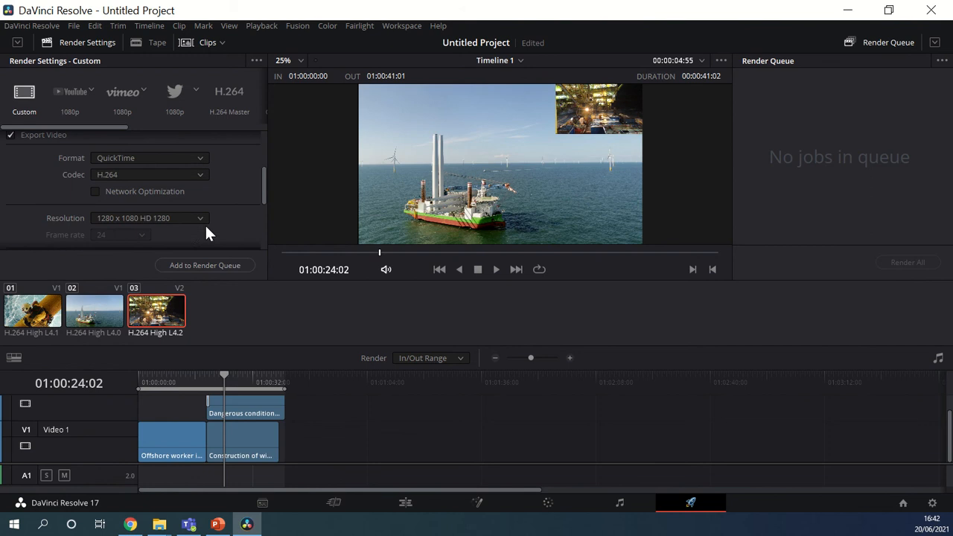
{"action": "left_click", "coordinate": [216, 266]}
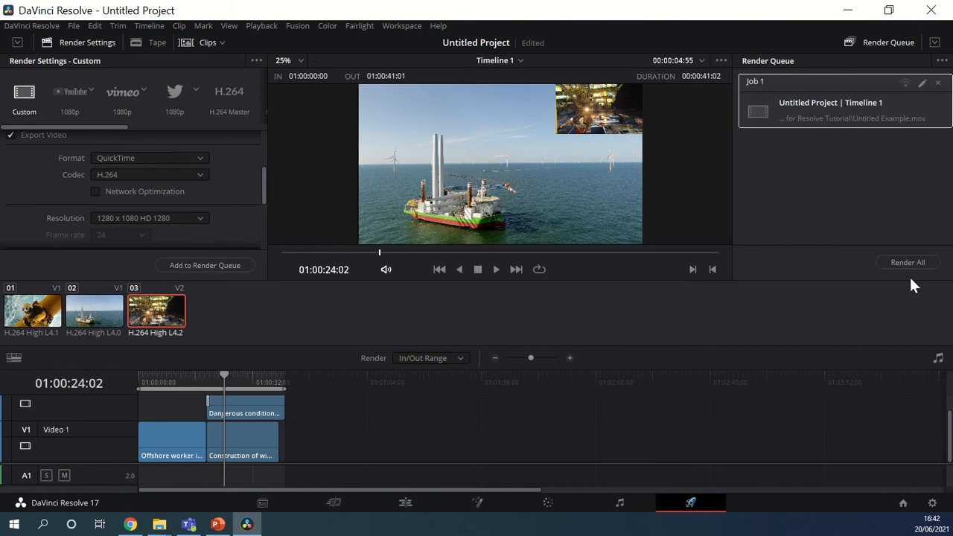